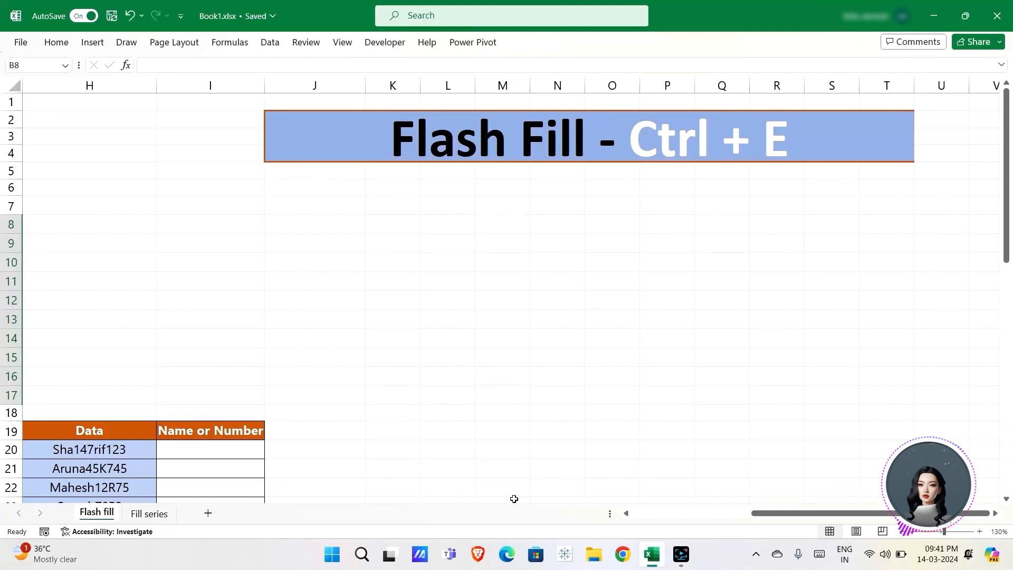
Step: Scroll left to column A so the First Name / Last Name table is visible
scroll(260, 307, "left", 2)
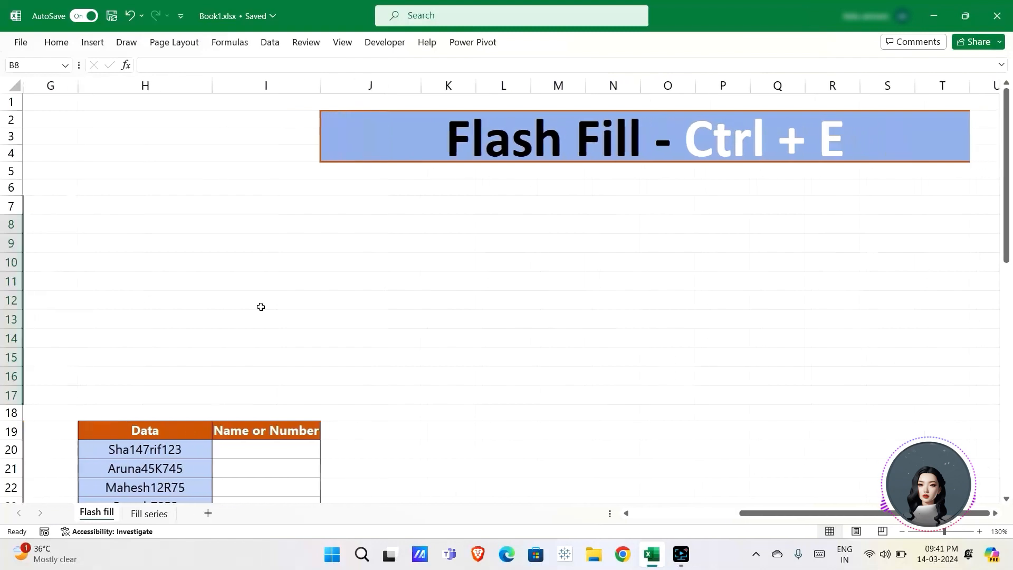
scroll(261, 306, "left", 5)
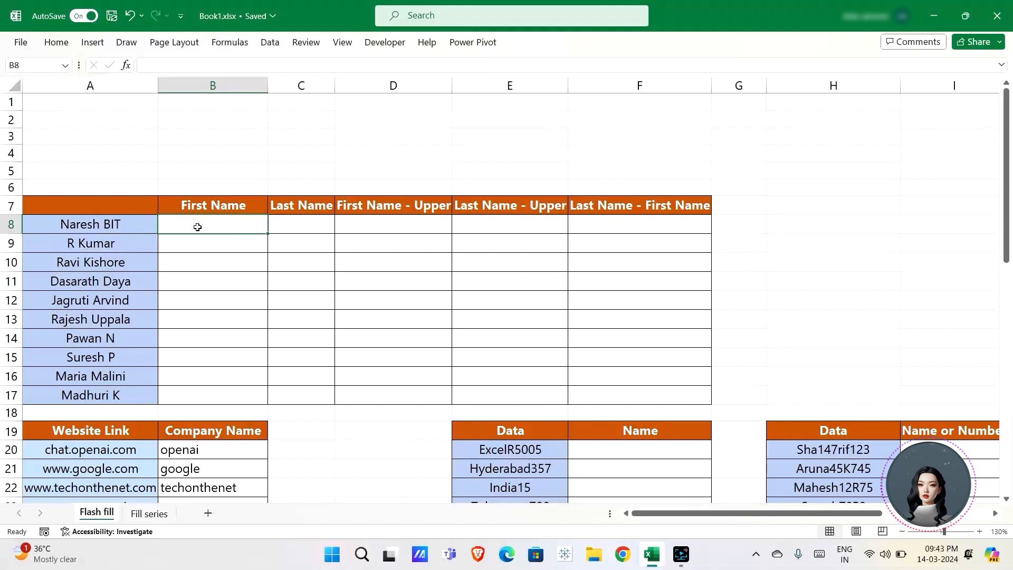
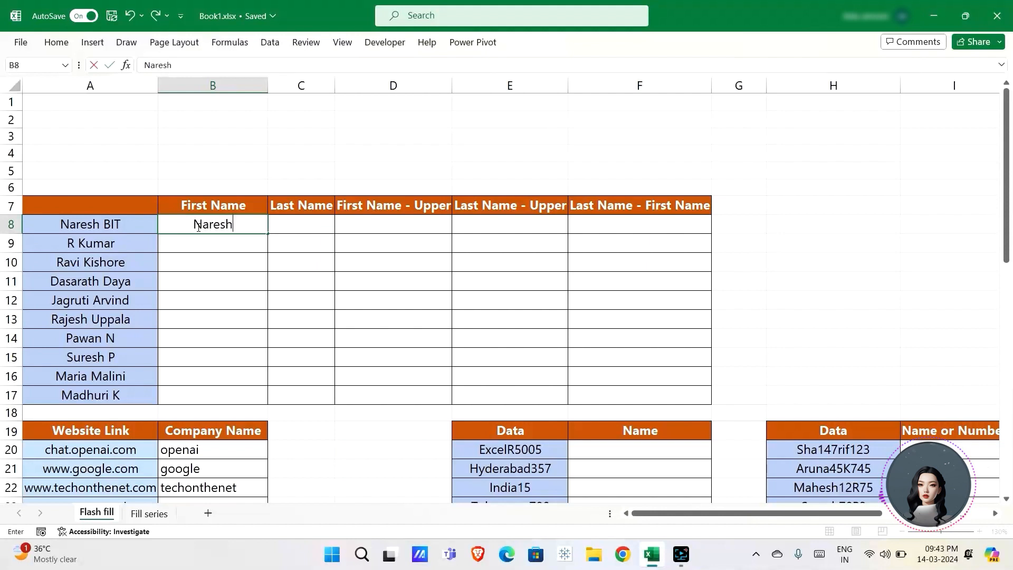
Step: Flash Fill the First Name column from the example Naresh in B8
key("Return")
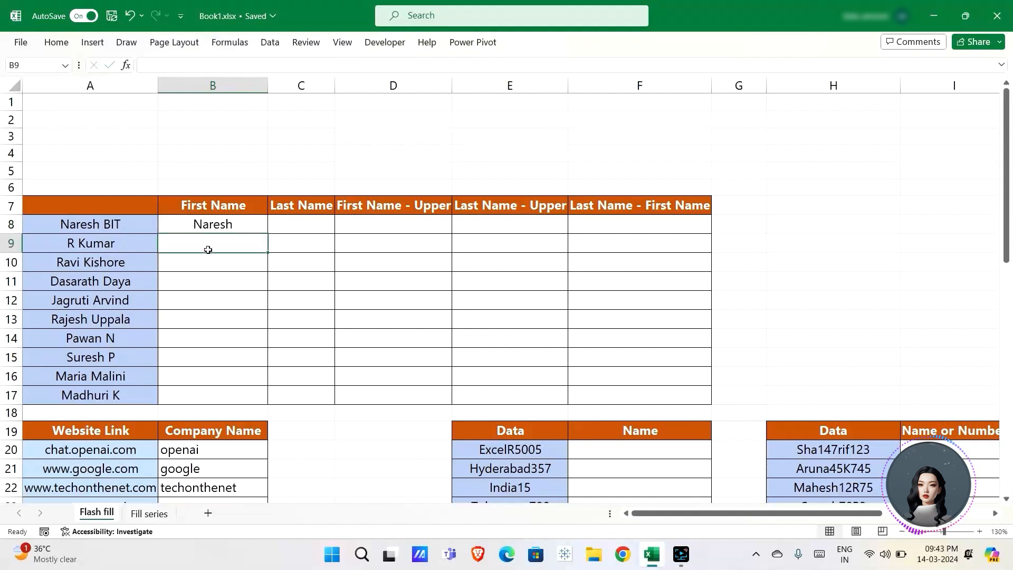
key("ctrl+e")
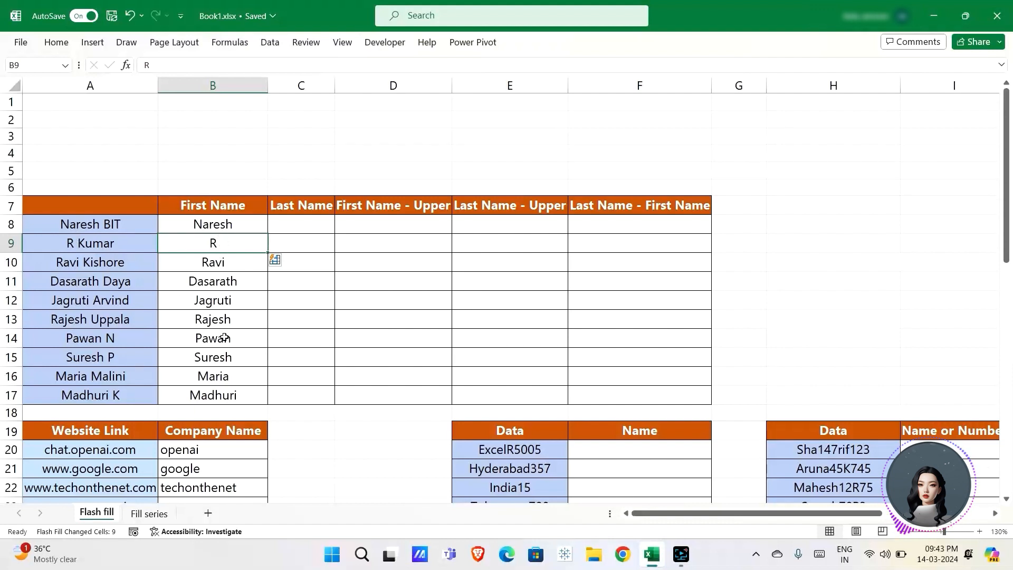
Step: Flash Fill the Last Name column from the example BIT in C8
left_click(304, 224)
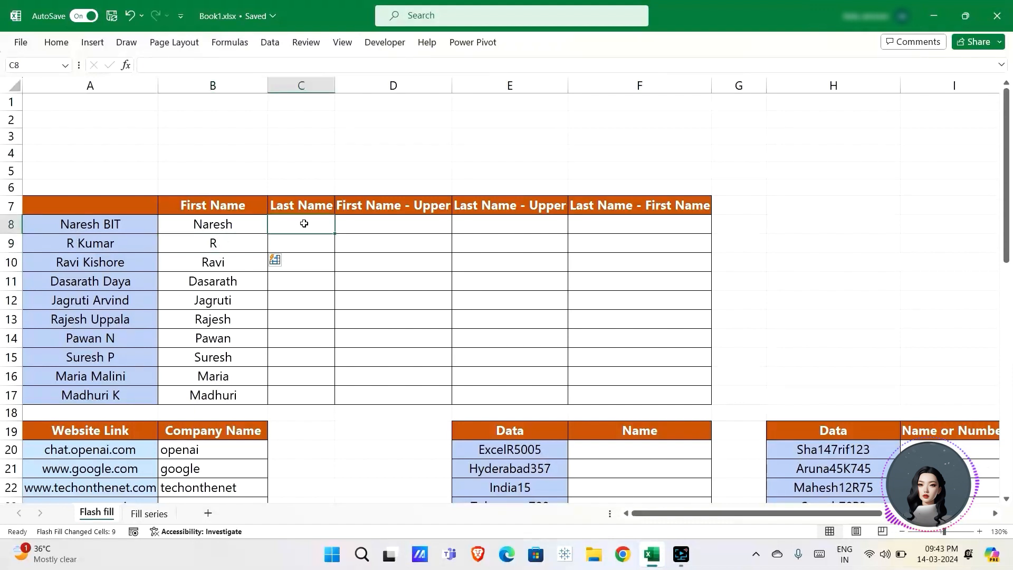
type("BIT")
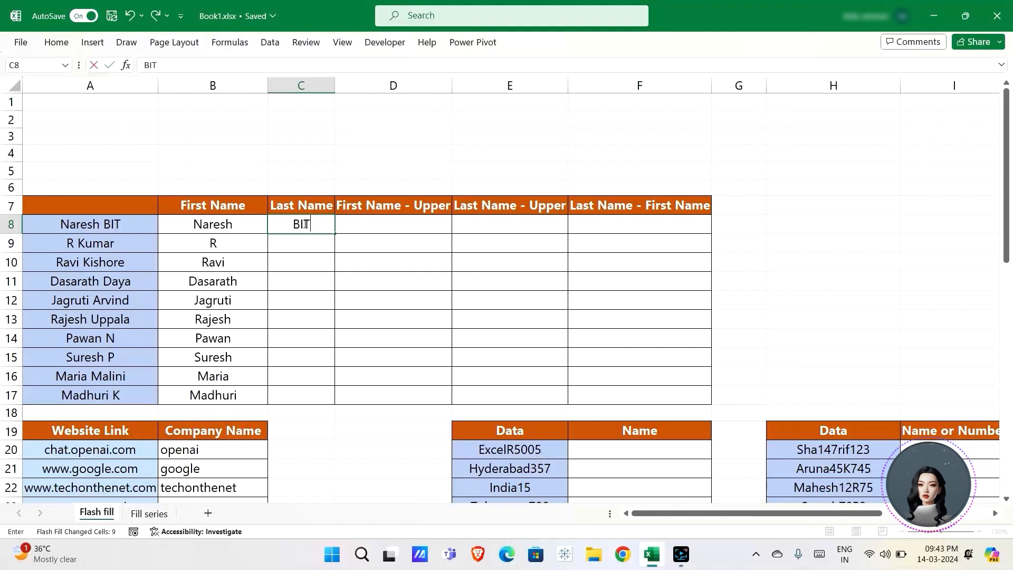
key("Return")
key("ctrl+e")
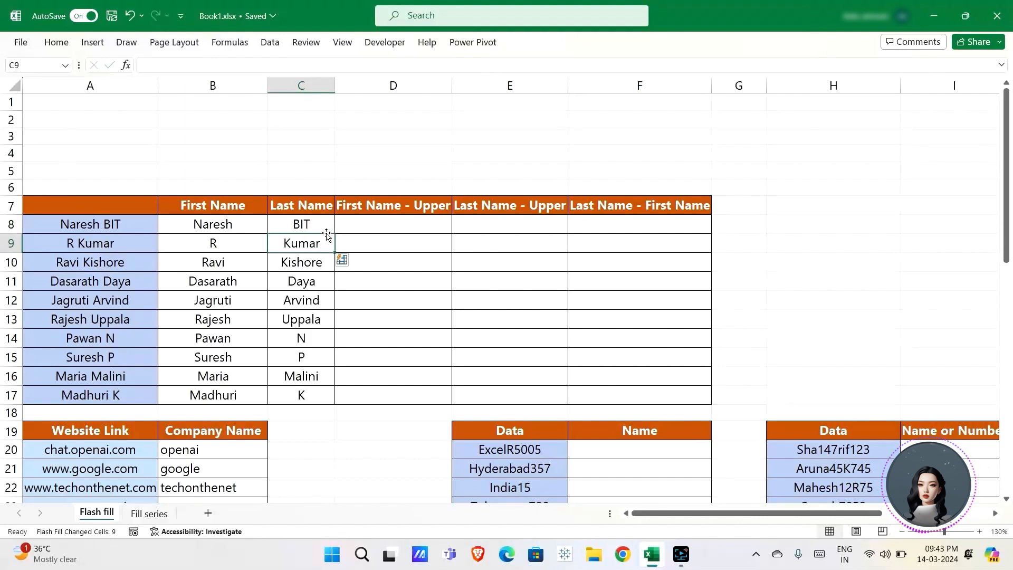
Step: Fill the First Name - Upper column starting with NARESH and R
left_click(383, 220)
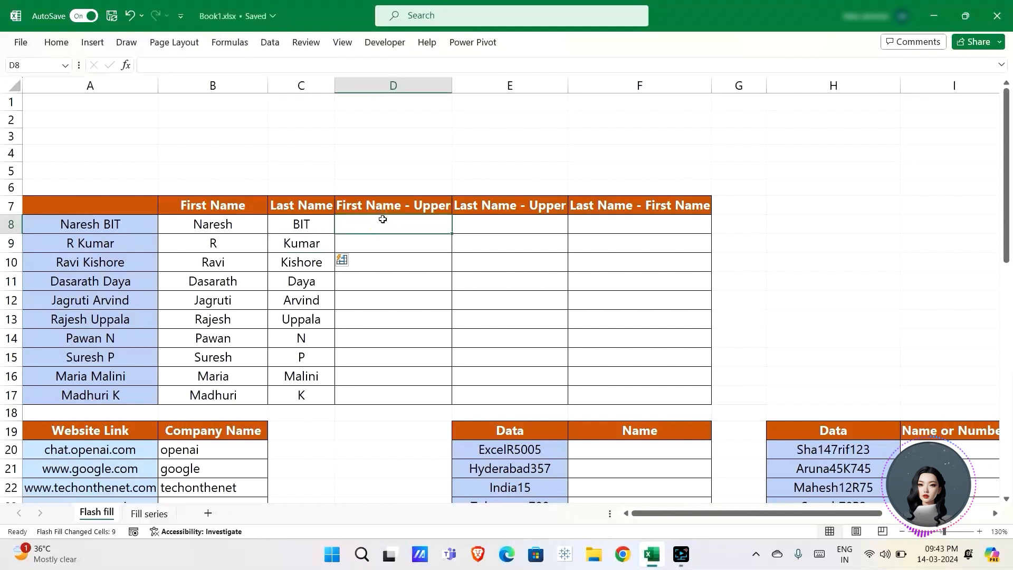
type("NA")
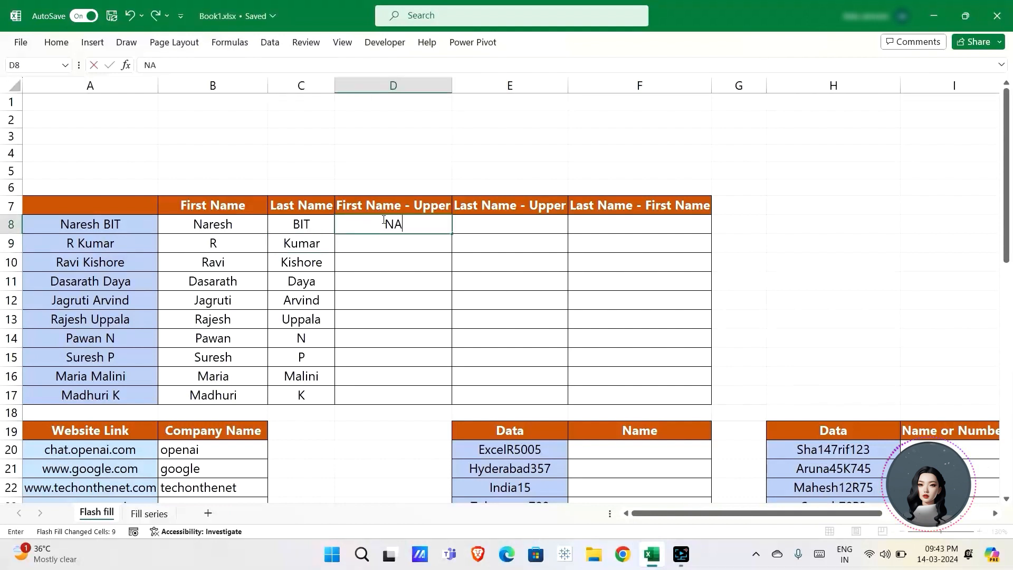
type("RESH")
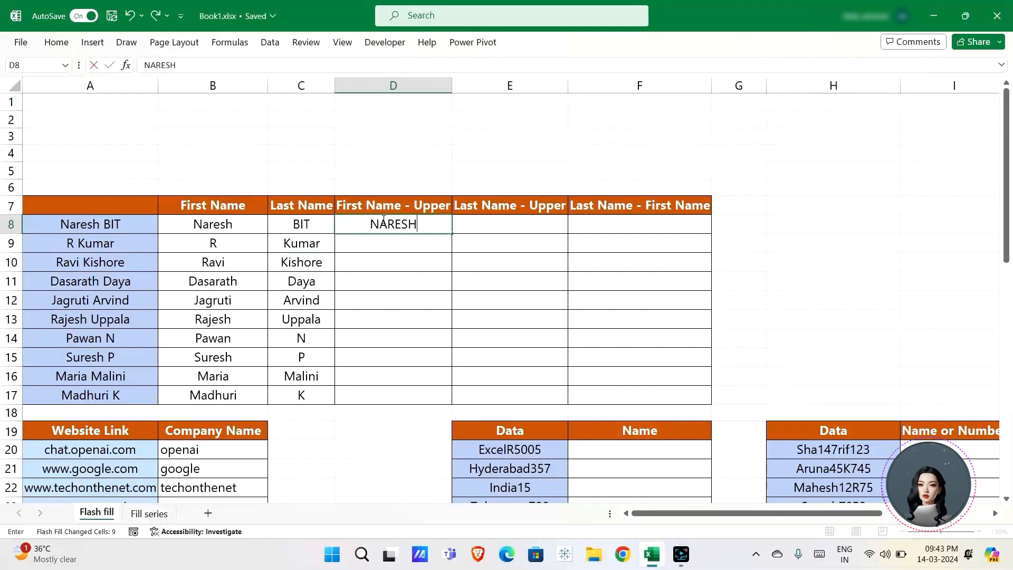
key("Return")
type("R")
key("Return")
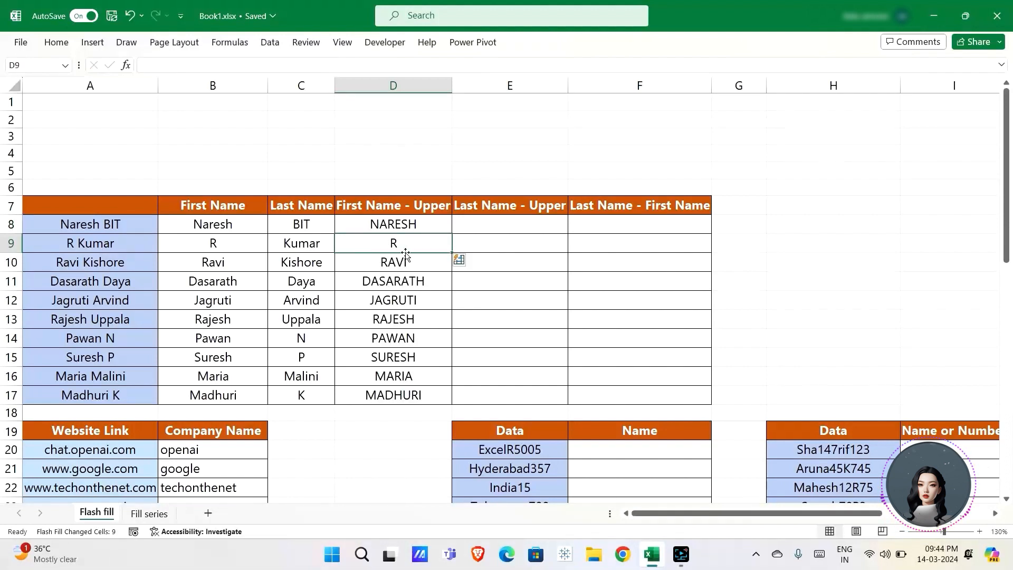
Step: Flash Fill the Last Name - Upper column from the example BIT in E8
left_click(487, 226)
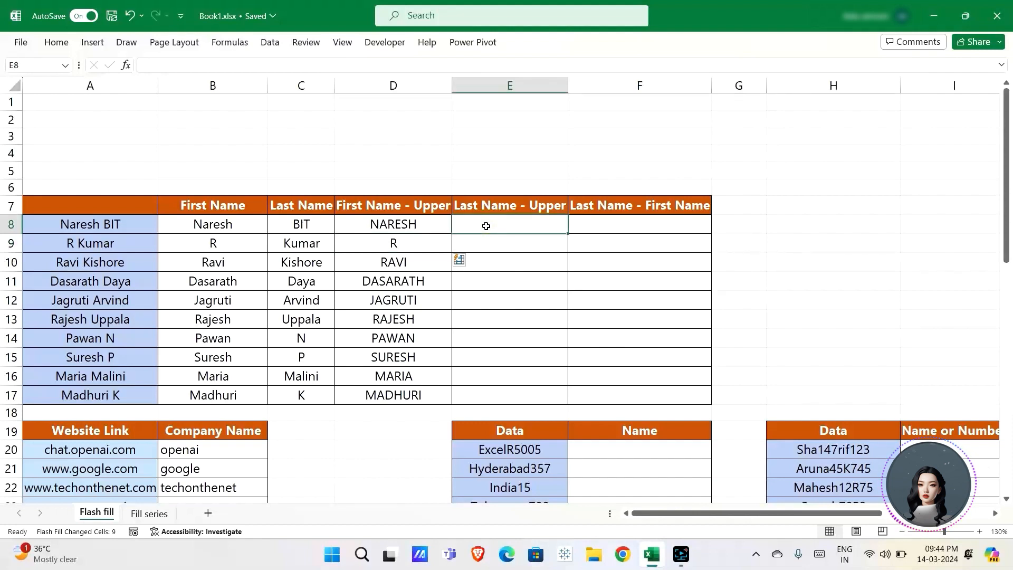
type("BIT")
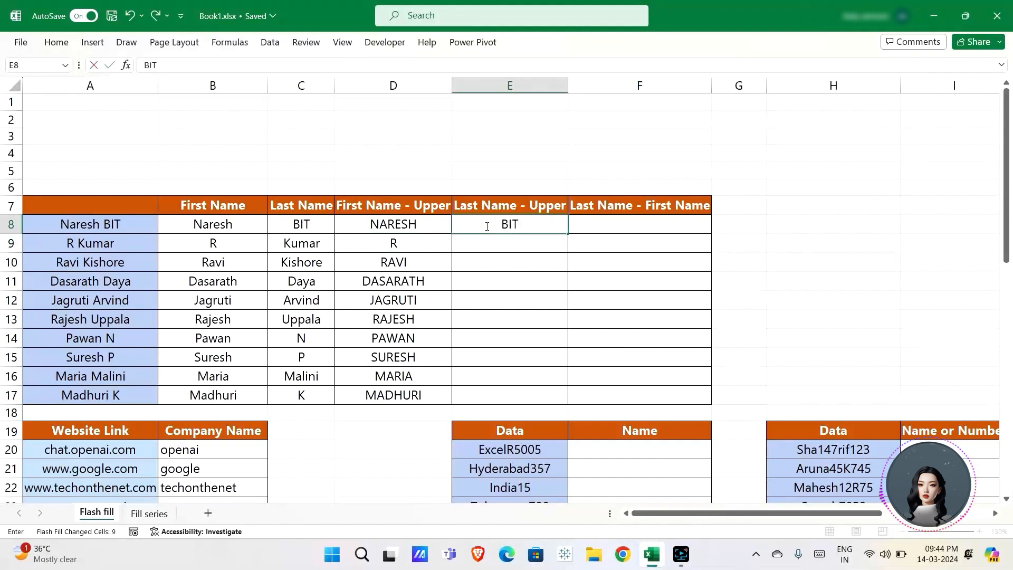
key("Return")
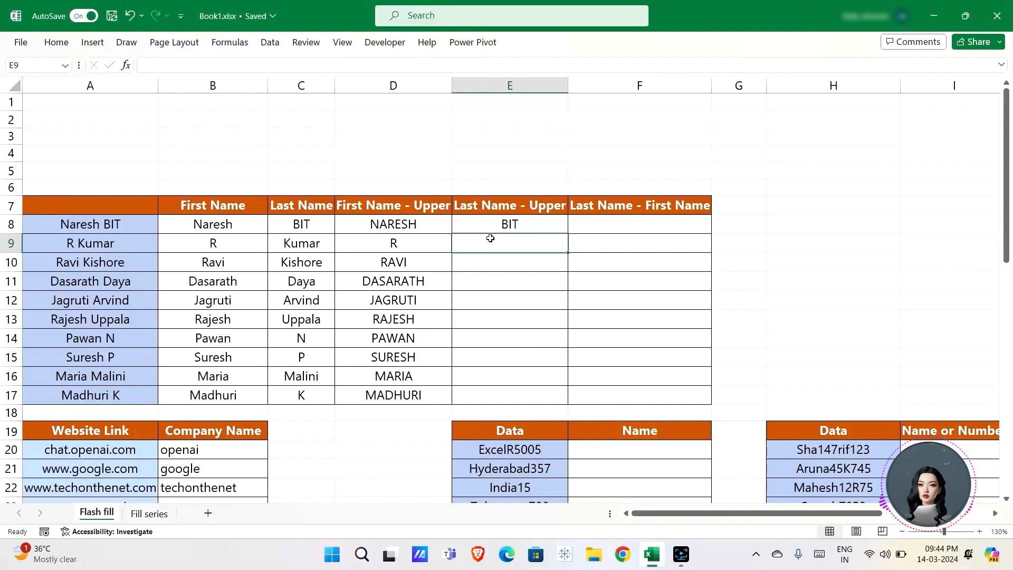
key("ctrl+e")
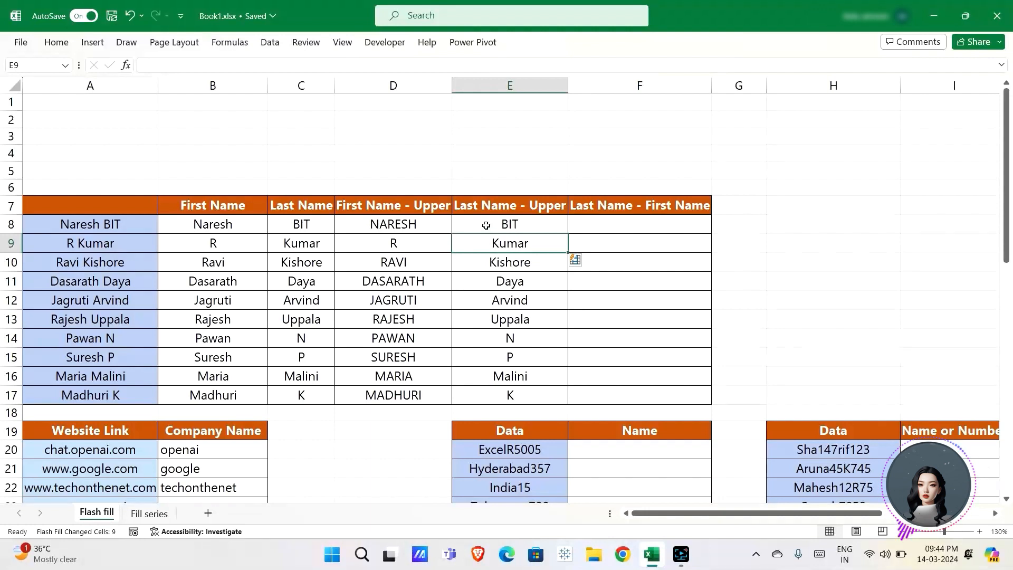
left_click(484, 226)
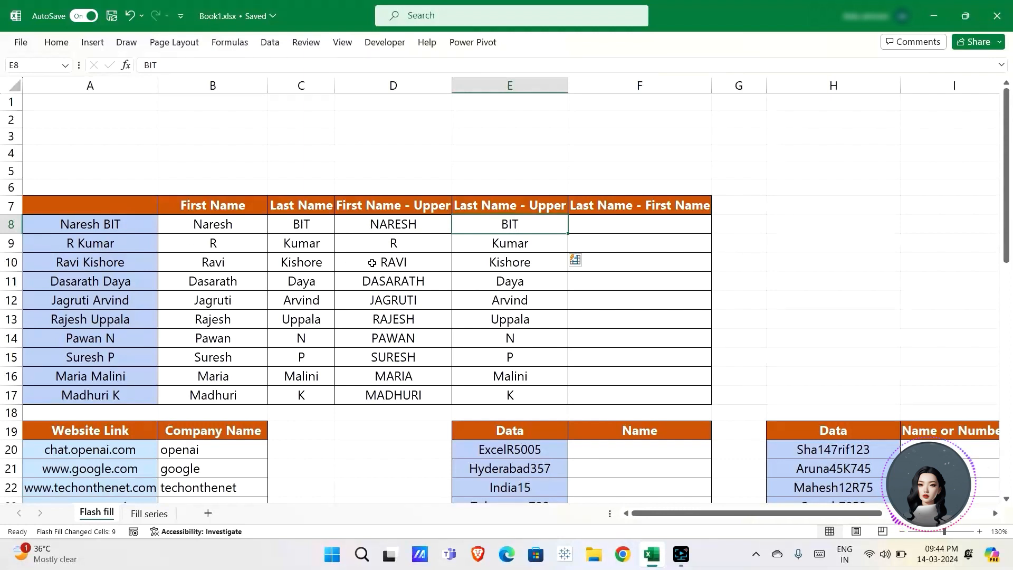
Step: Clear the lower-case fill in E9:E17 and refill capitalised last names from the example KUMAR
left_click(532, 244)
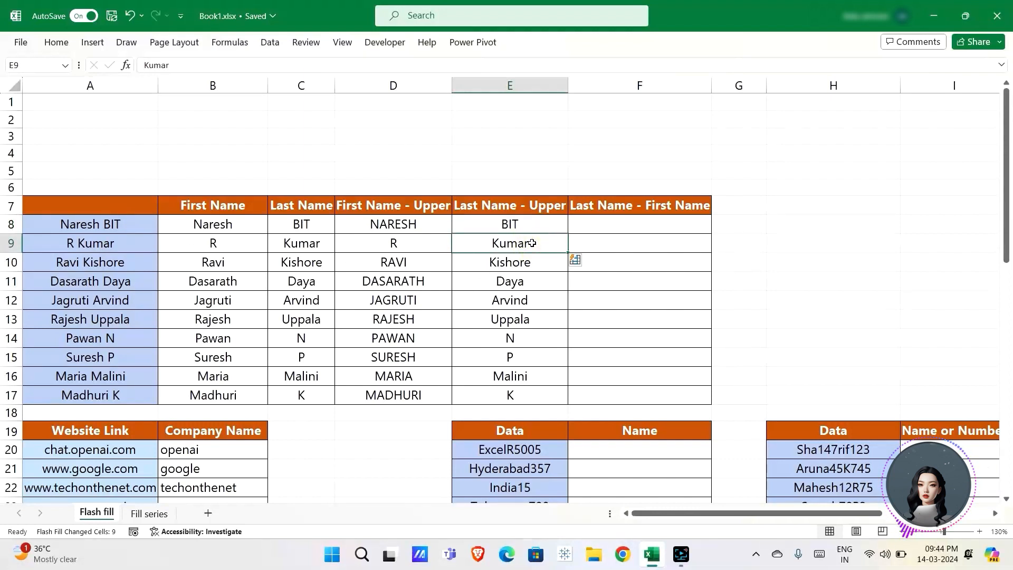
key("ctrl+shift+Down")
key("Delete")
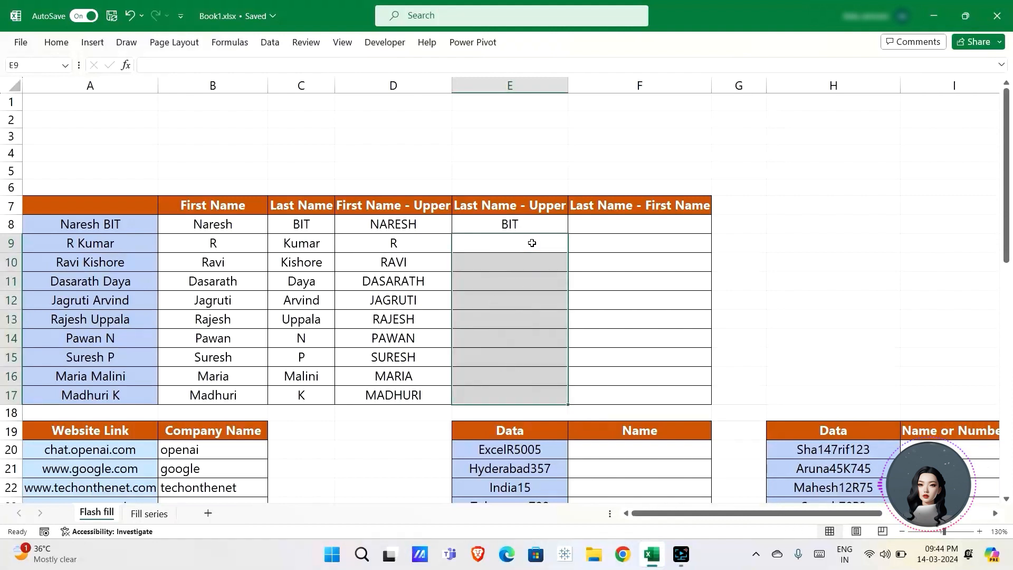
left_click(532, 243)
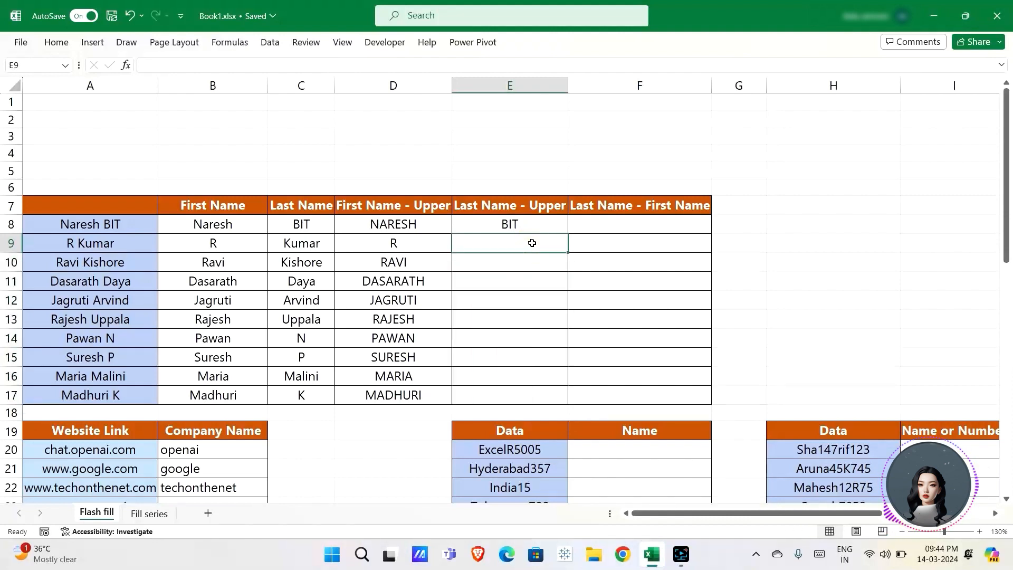
double_click(533, 244)
type("KUMAR")
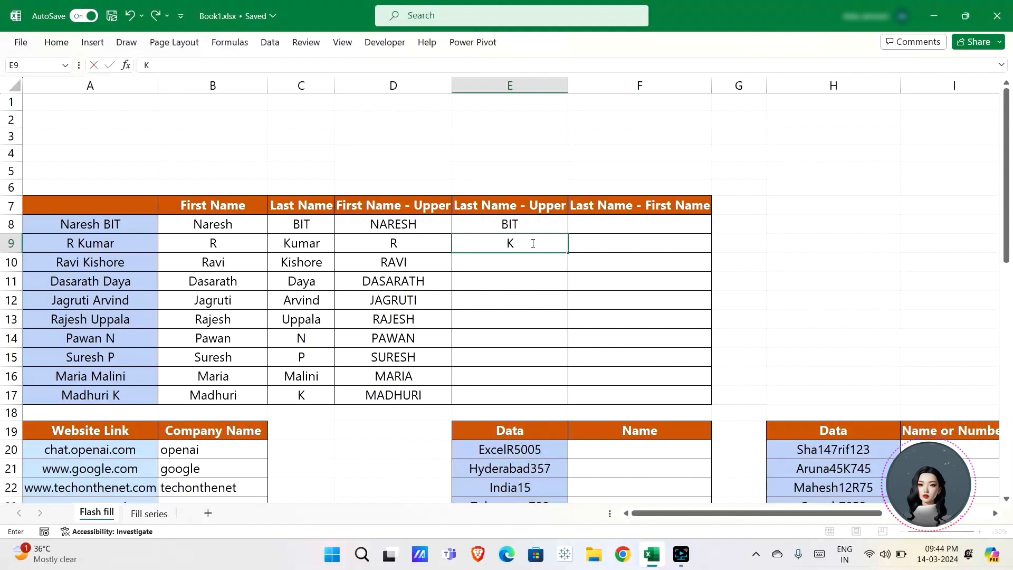
key("Return")
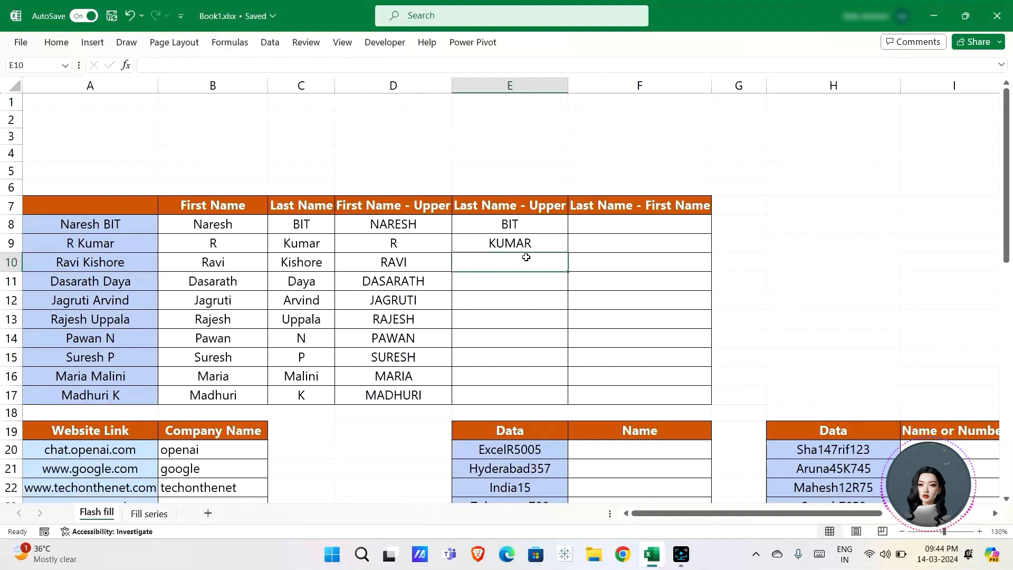
key("ctrl+e")
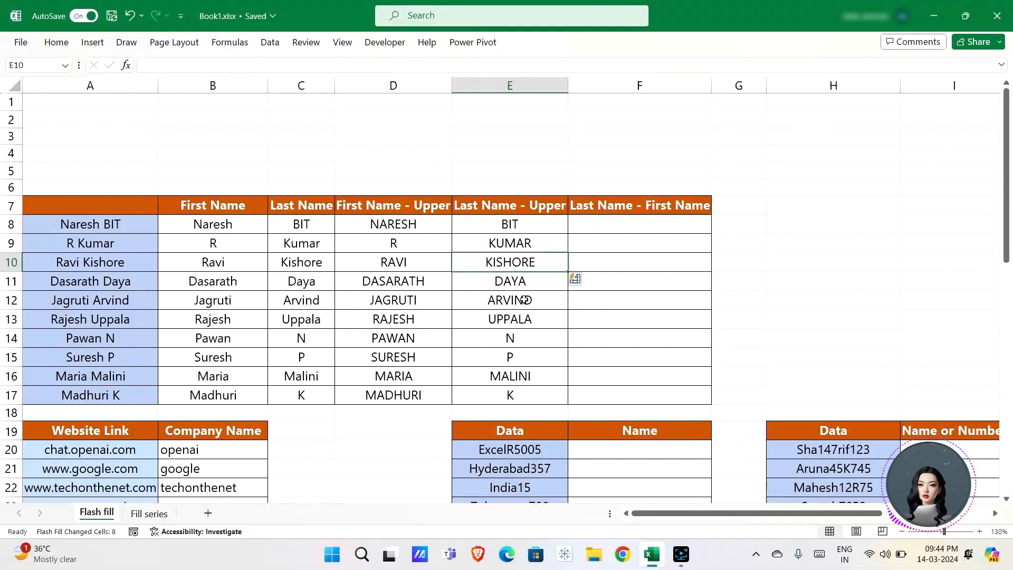
left_click(606, 221)
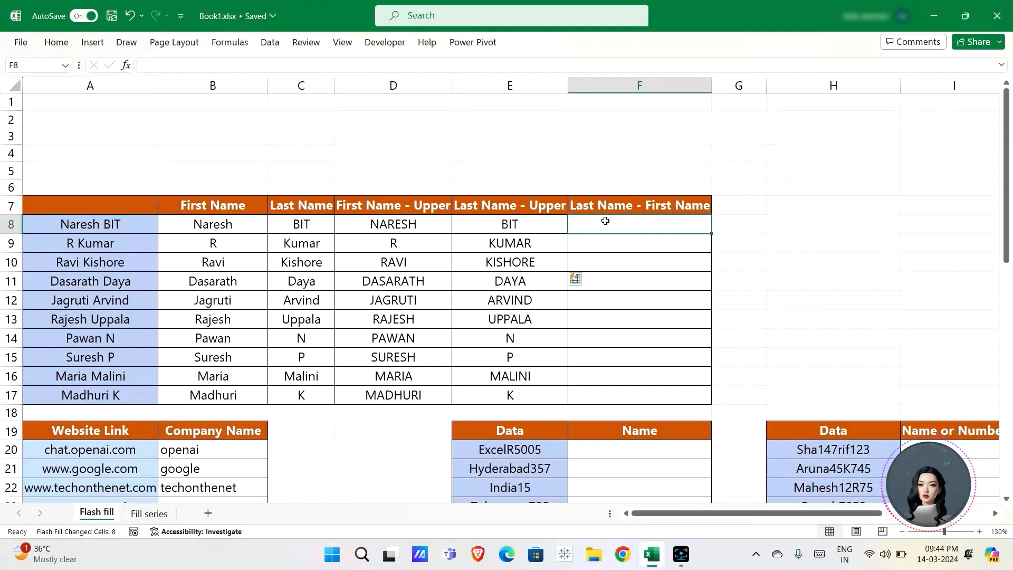
type("Nr")
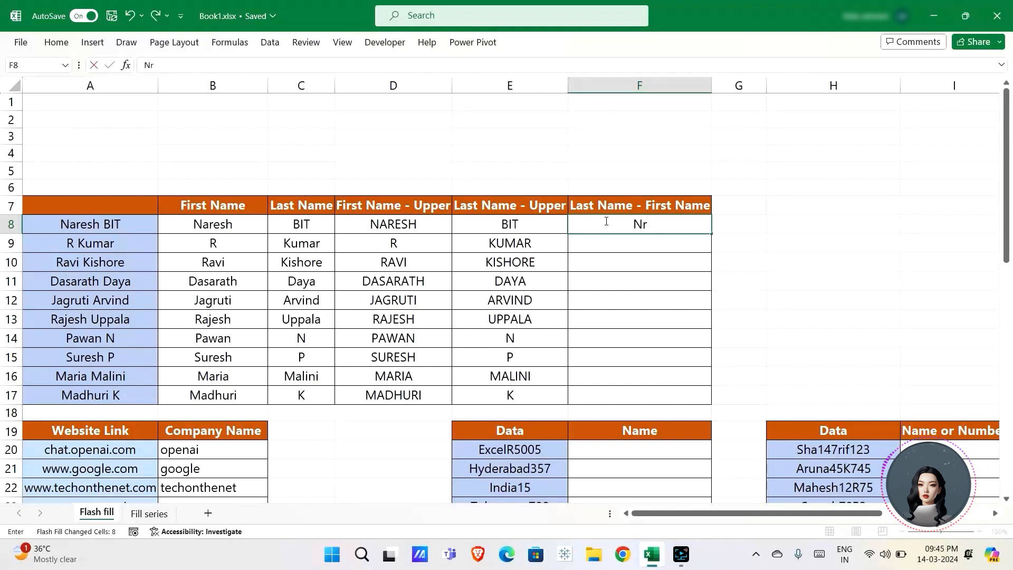
key("BackSpace")
key("Return")
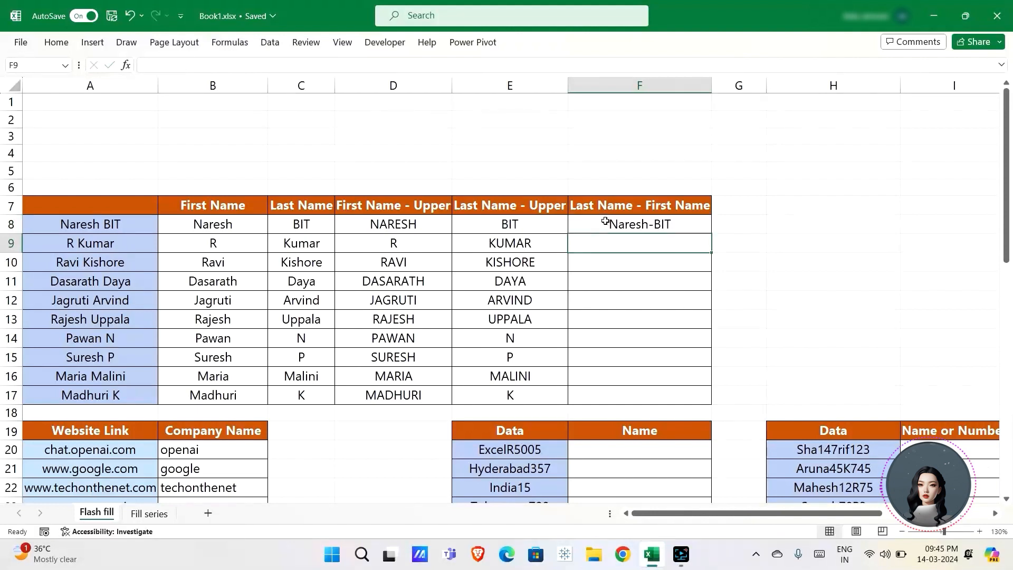
key("ctrl+e")
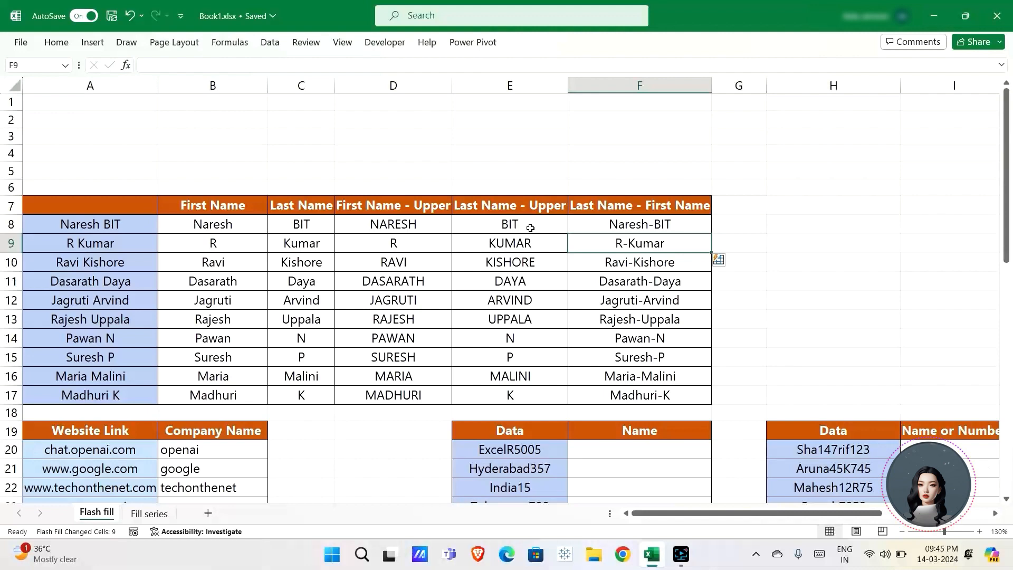
scroll(350, 278, "down", 2)
Step: Clear B20:B24 and Flash Fill company names from the example openai: google, techonthenet, amazon, yahoo
left_click(233, 349)
key("ctrl+shift+Down")
key("Delete")
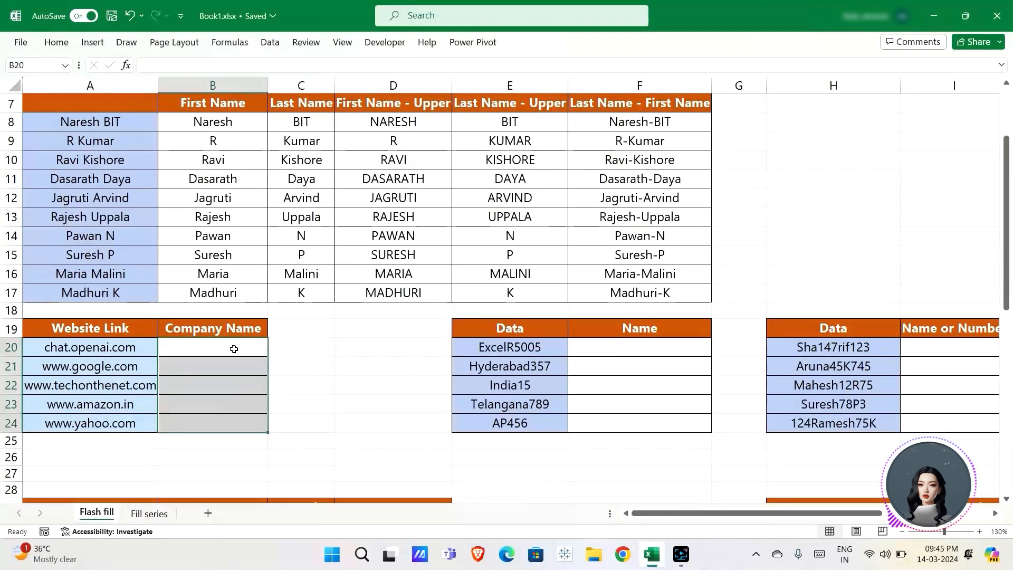
left_click(225, 349)
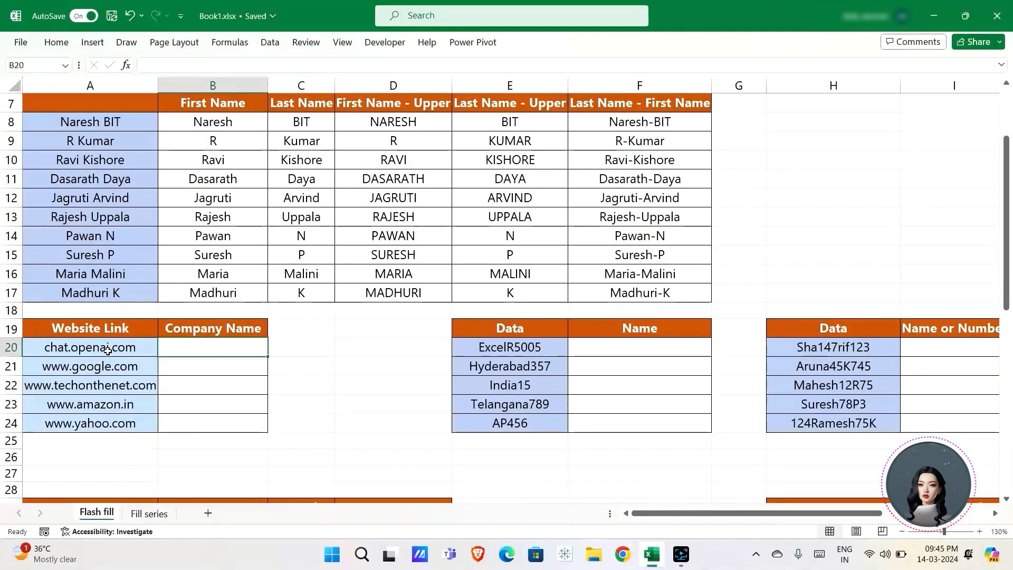
left_click(204, 348)
type("o")
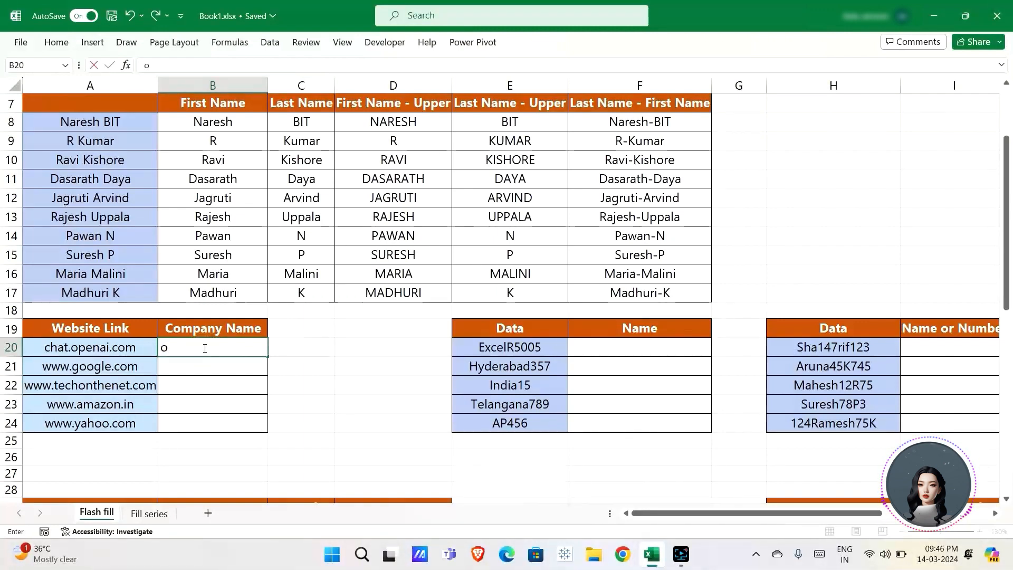
type("pen")
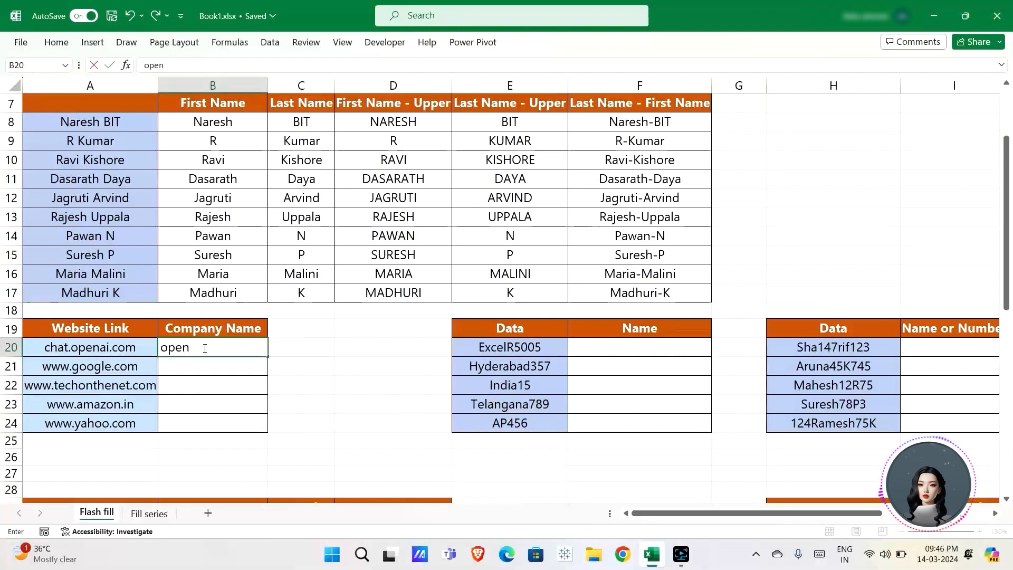
type("ai")
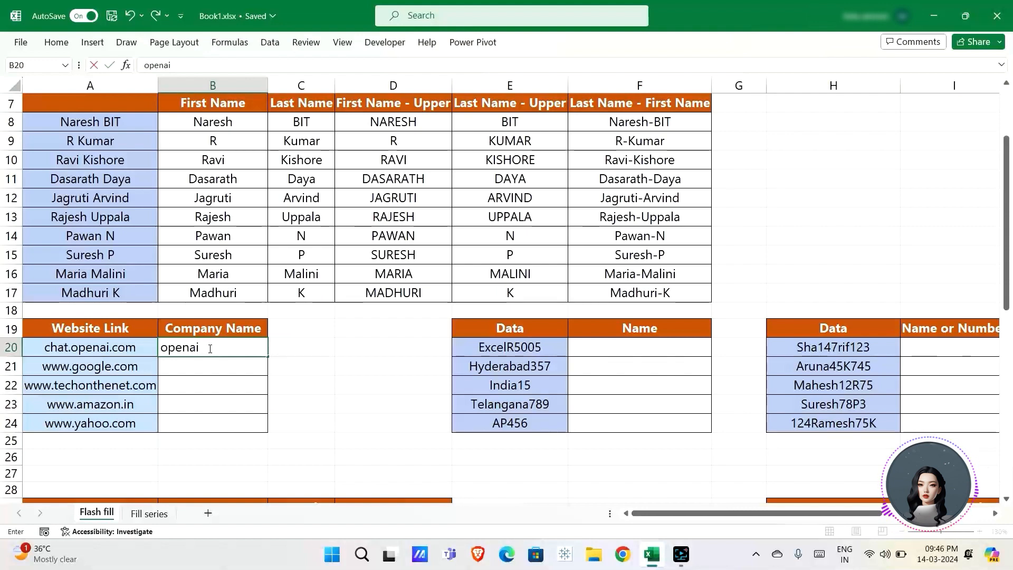
key("Return")
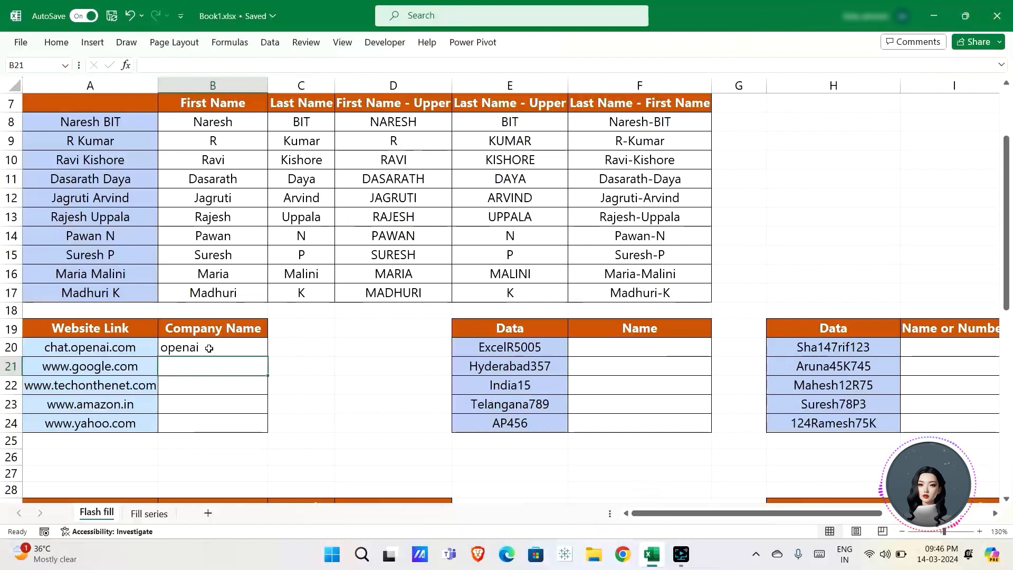
key("ctrl+e")
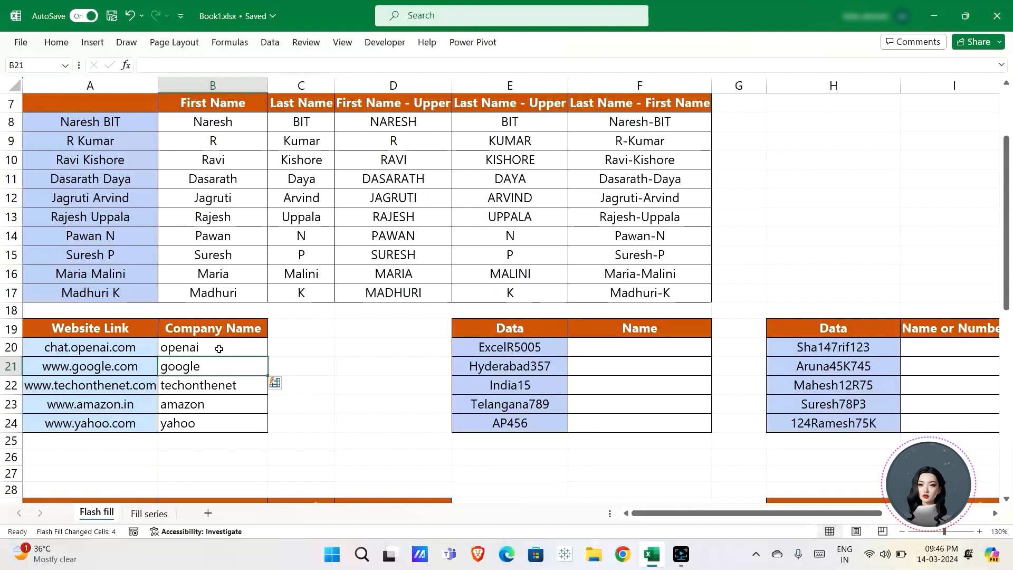
scroll(448, 364, "right", 2)
left_click(366, 350)
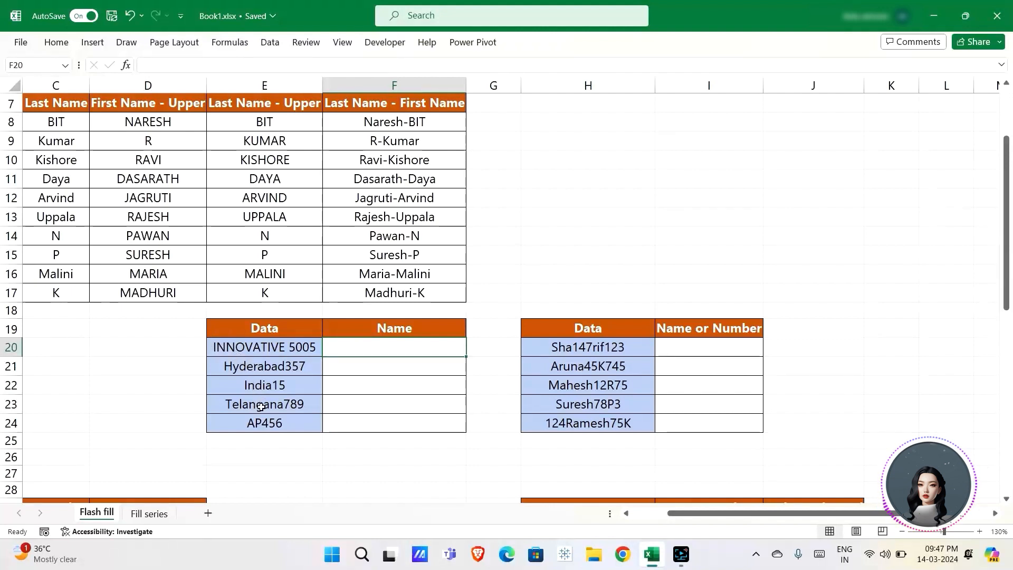
Step: Enter innovative in F20 and Flash Fill hyderabad, india, telangana and ap below it
left_click(392, 347)
type("innova")
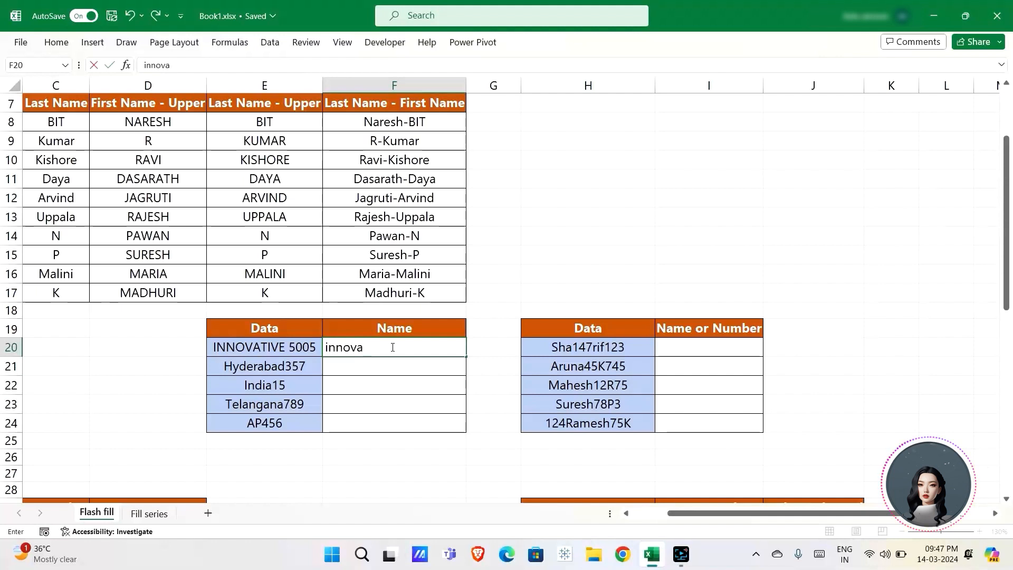
key("BackSpace")
type("ti")
key("BackSpace")
type("ive")
key("Return")
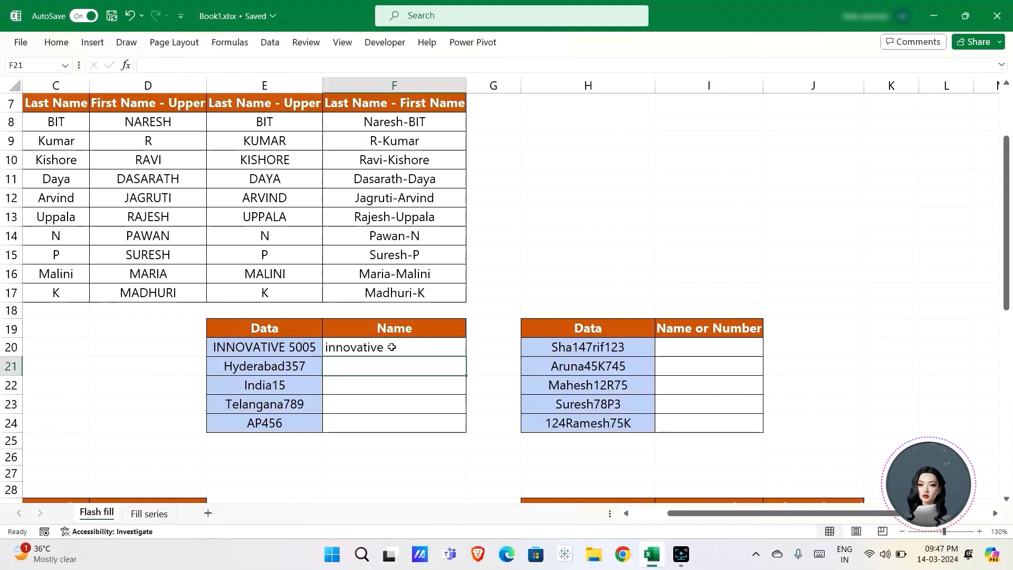
key("ctrl+e")
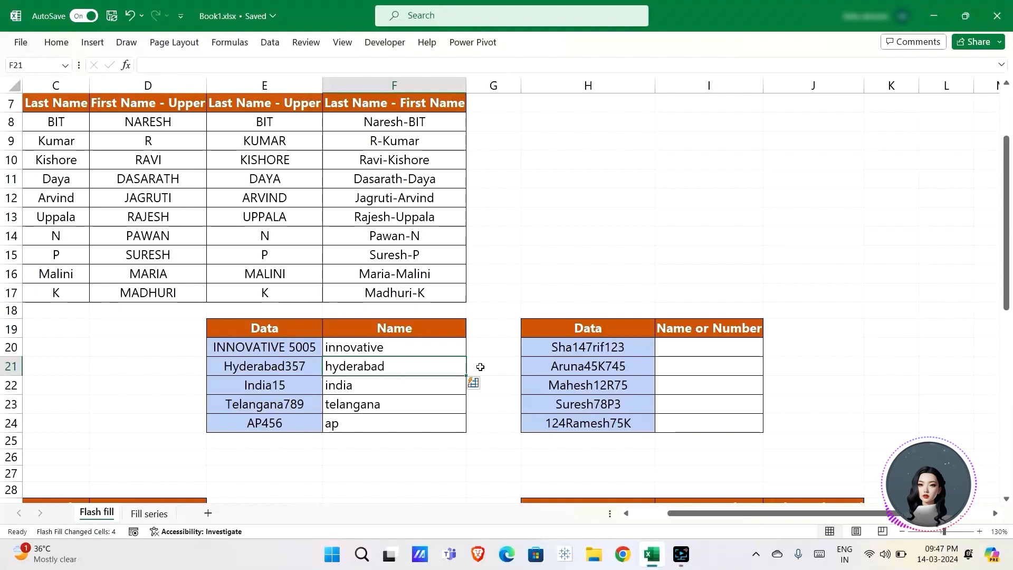
scroll(574, 362, "right", 2)
Step: Enter 147123 in I20 and Flash Fill the digits 45745, 1275, 783 and 12475
scroll(576, 359, "left", 1)
left_click(626, 349)
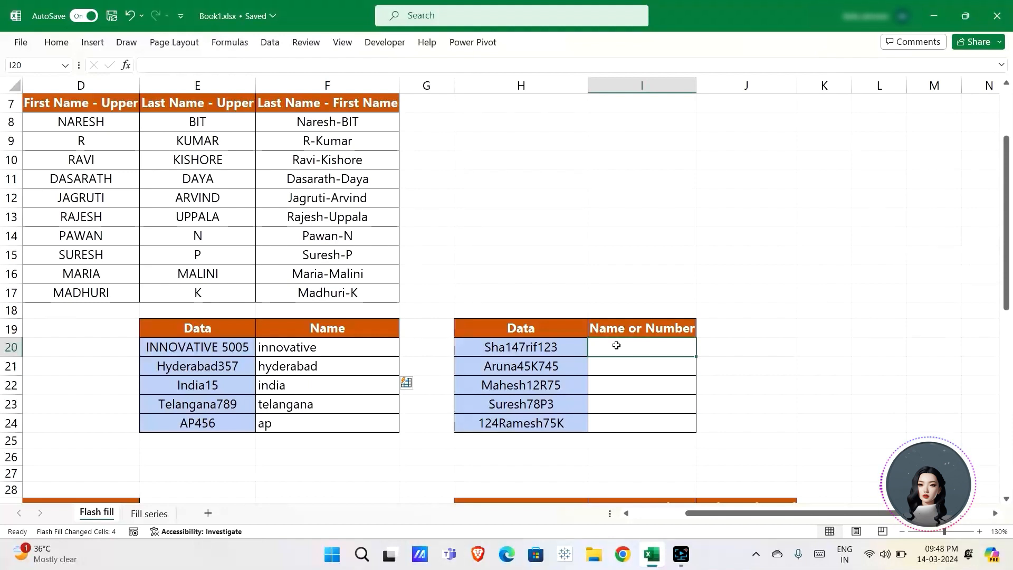
type("14712")
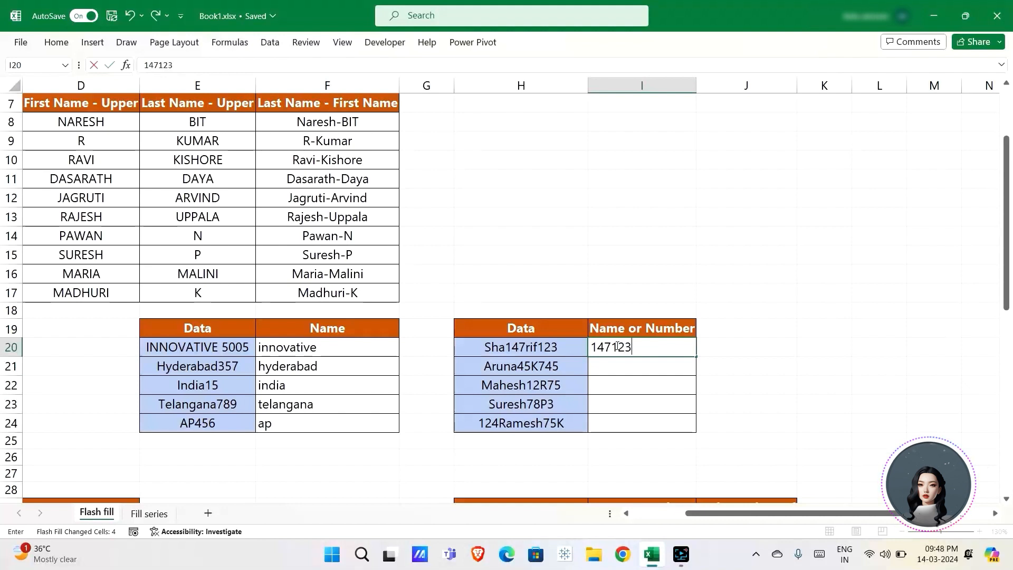
type("3")
key("Return")
key("ctrl+e")
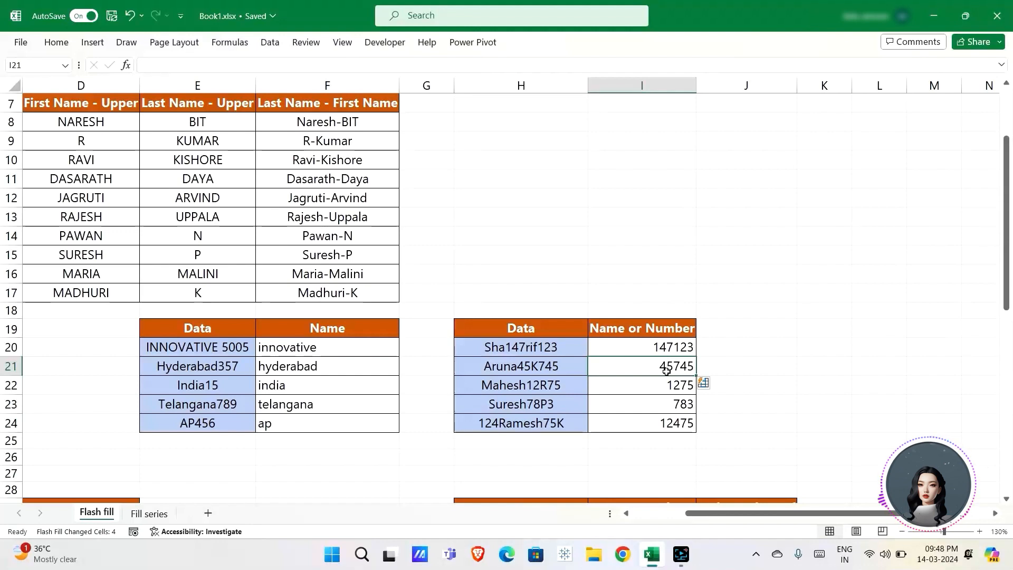
Step: Enter 13 in B30 and Flash Fill the remaining day numbers 22, 3, 6, 24 and onward
scroll(534, 397, "down", 3)
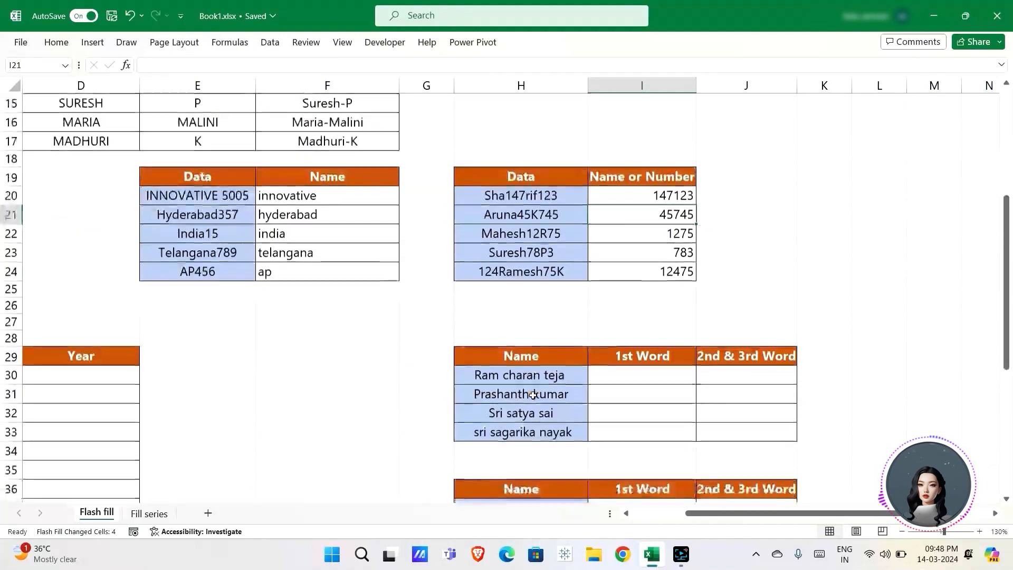
scroll(533, 395, "left", 3)
scroll(533, 395, "down", 2)
scroll(534, 395, "left", 1)
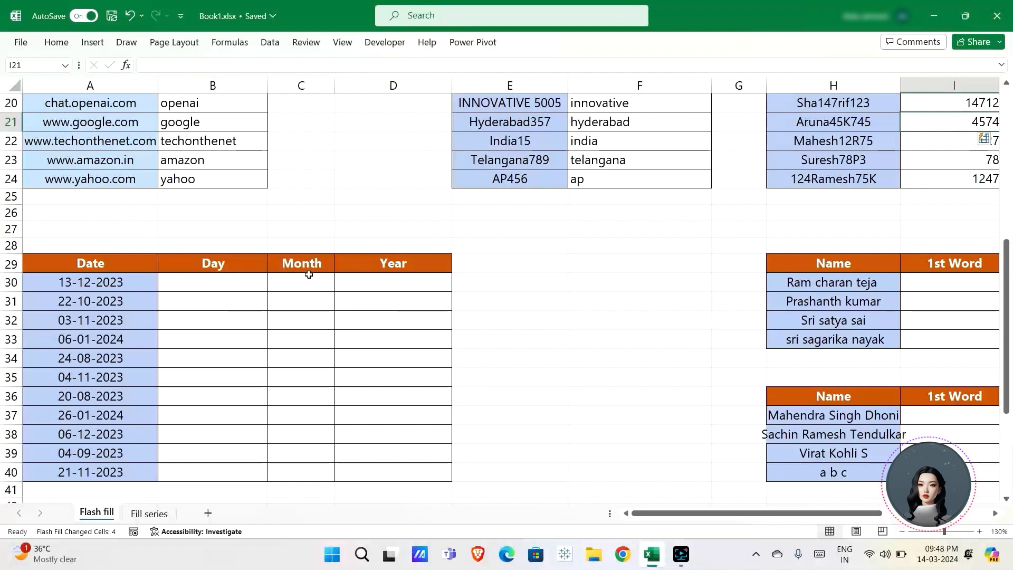
double_click(215, 287)
type("13")
key("Return")
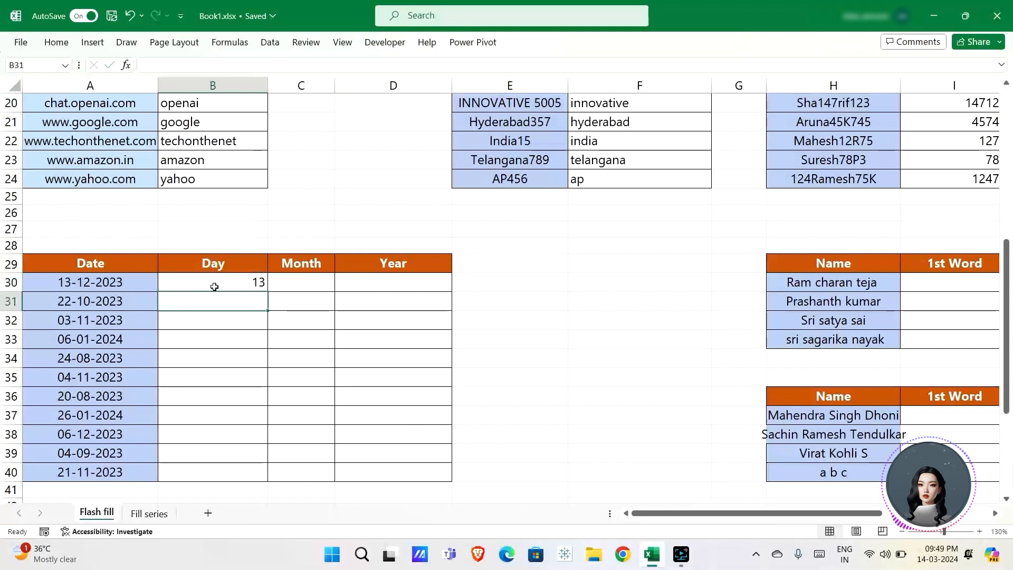
key("ctrl+e")
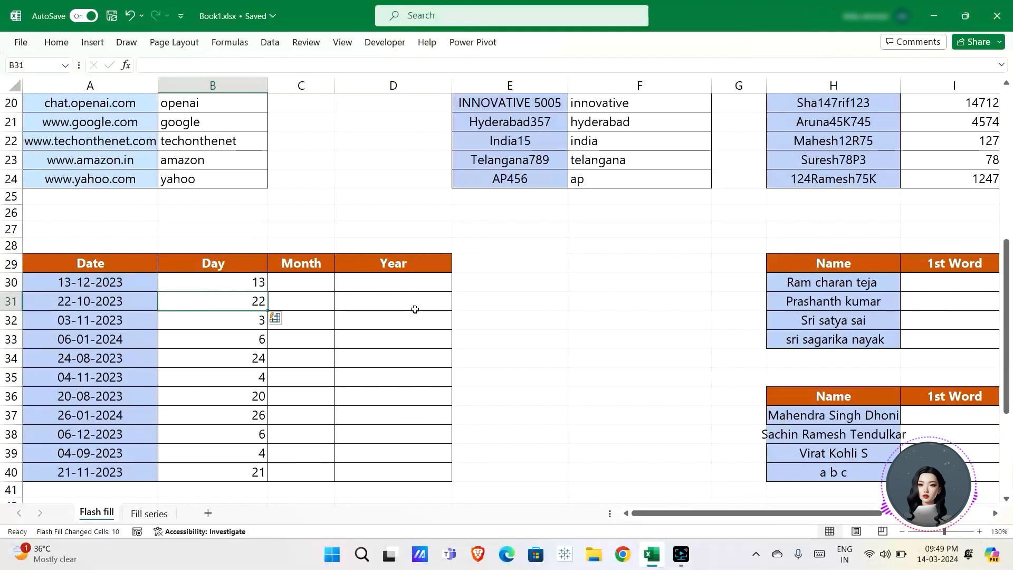
scroll(414, 309, "down", 2)
scroll(413, 310, "up", 3)
scroll(414, 309, "right", 3)
scroll(415, 309, "down", 1)
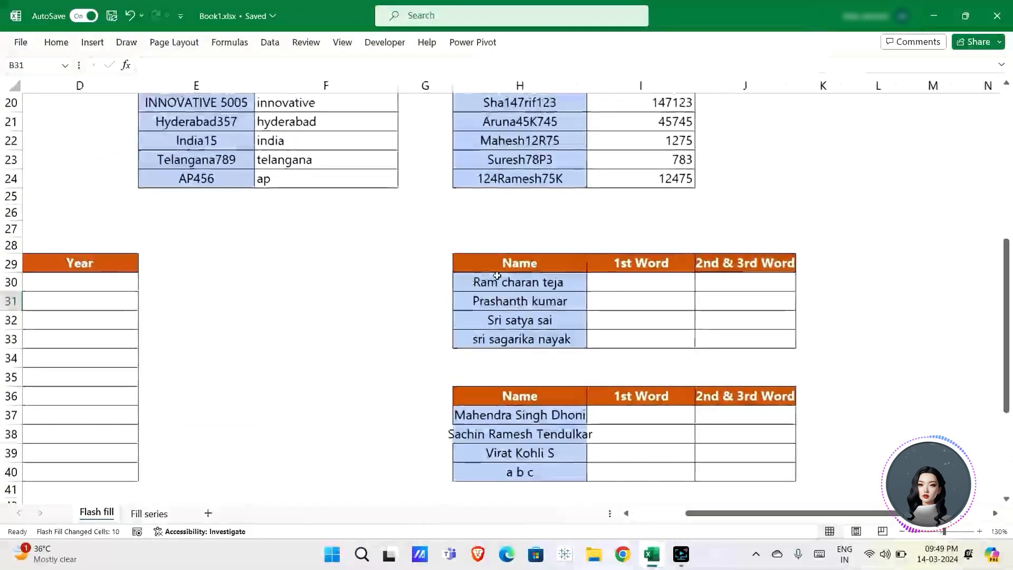
Step: Flash Fill the 1st Word column from the example Ram in I30
left_click(638, 282)
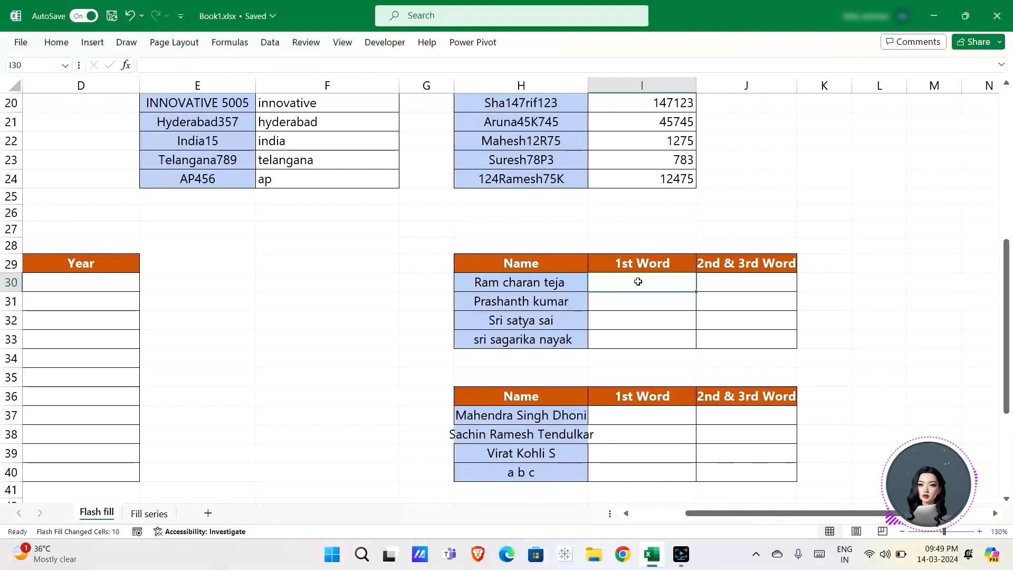
type("Ram")
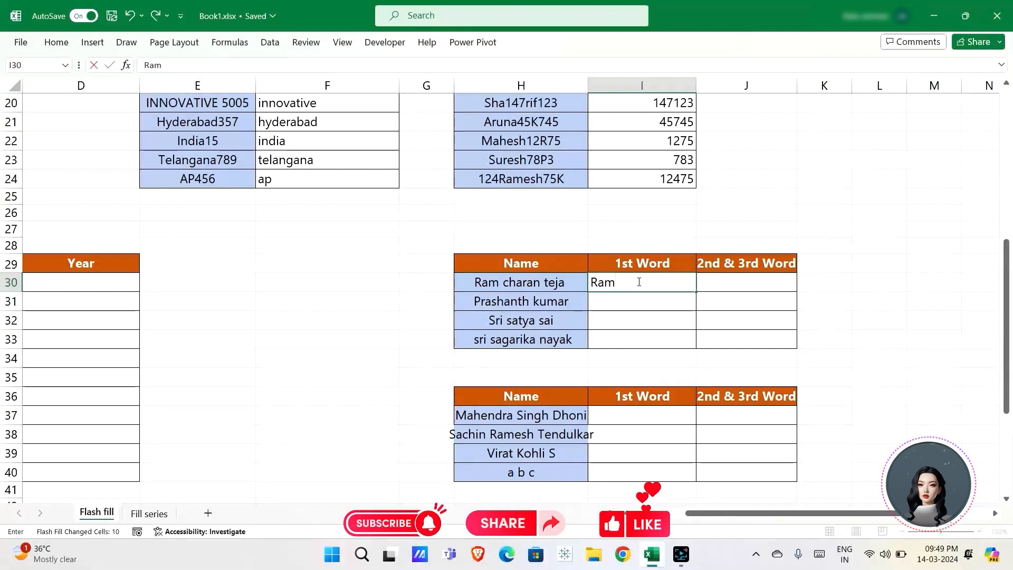
key("Return")
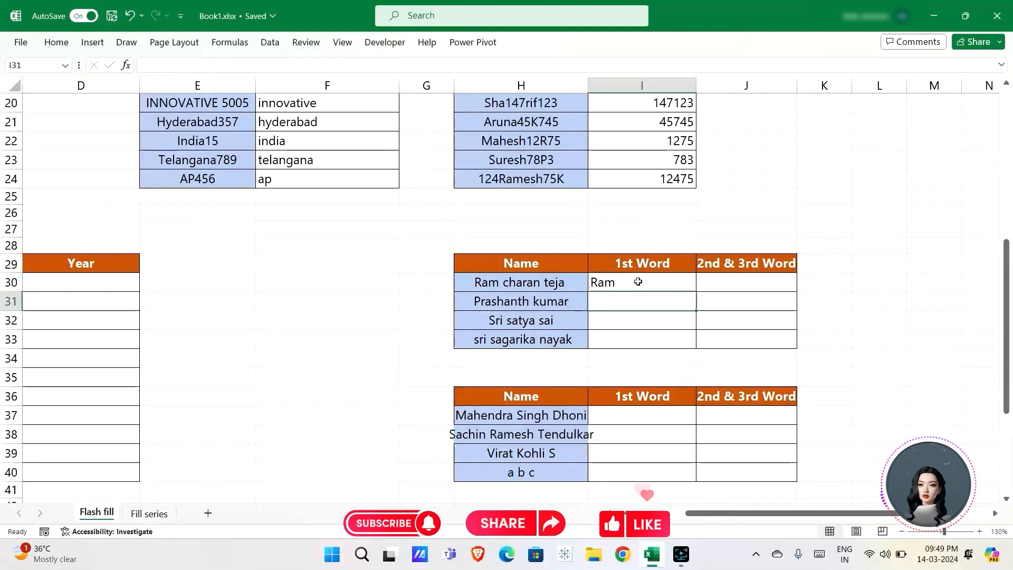
key("ctrl+e")
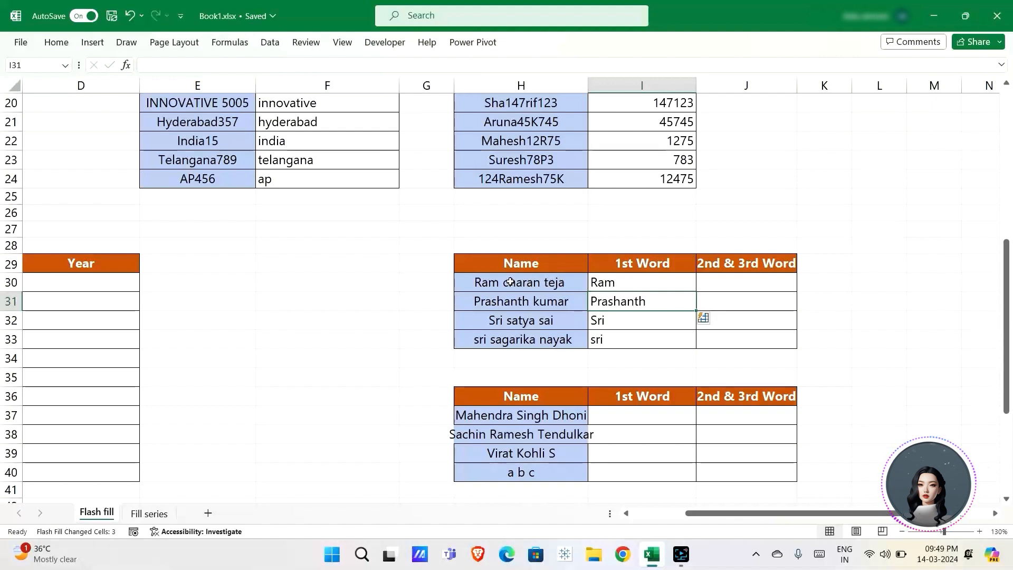
left_click(725, 283)
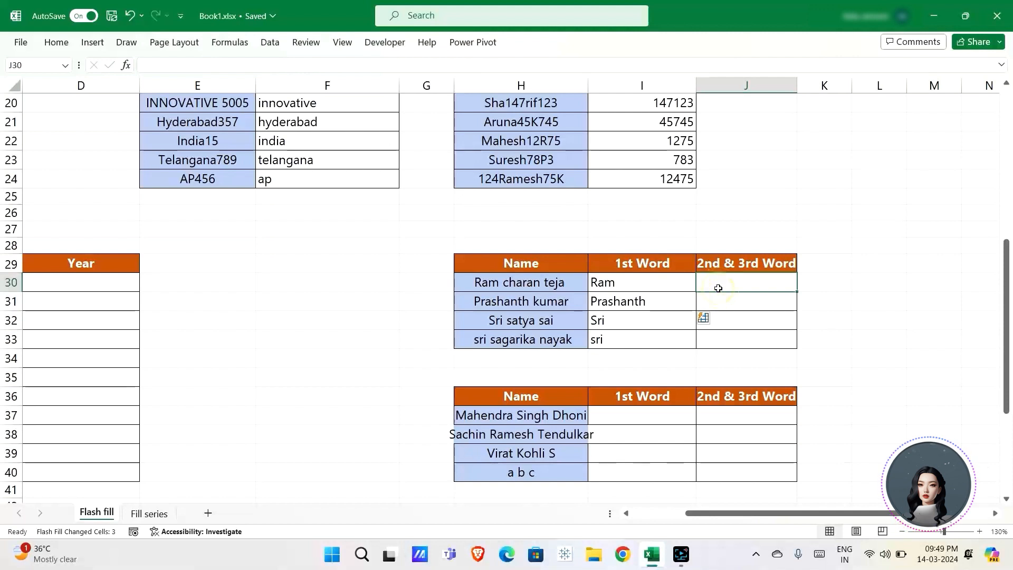
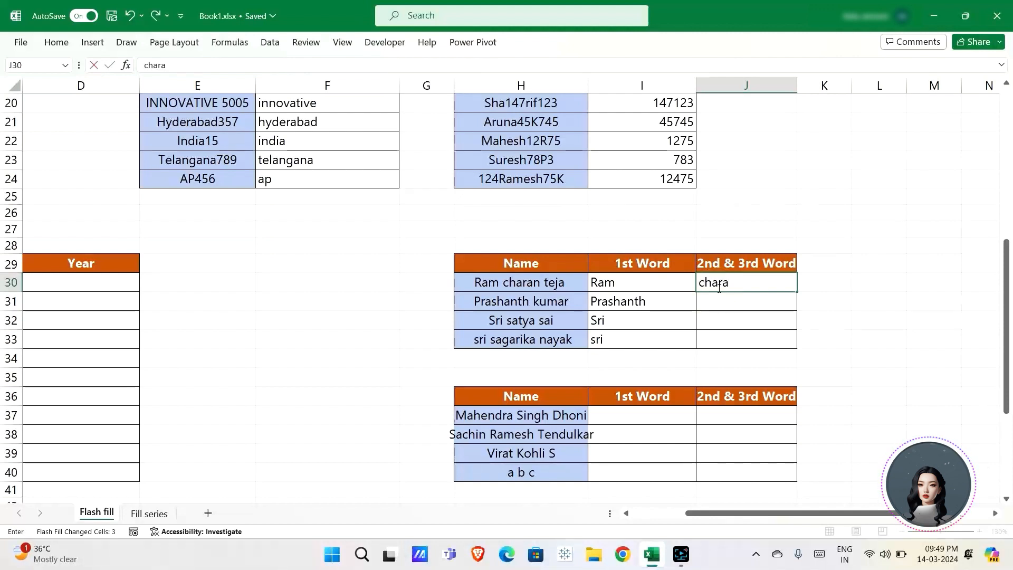
key("Return")
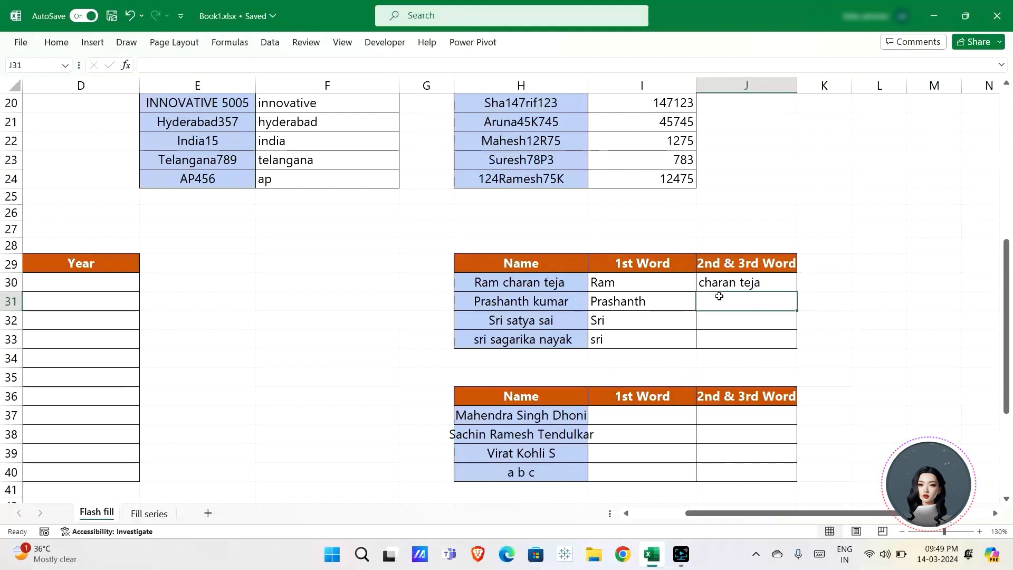
key("ctrl+e")
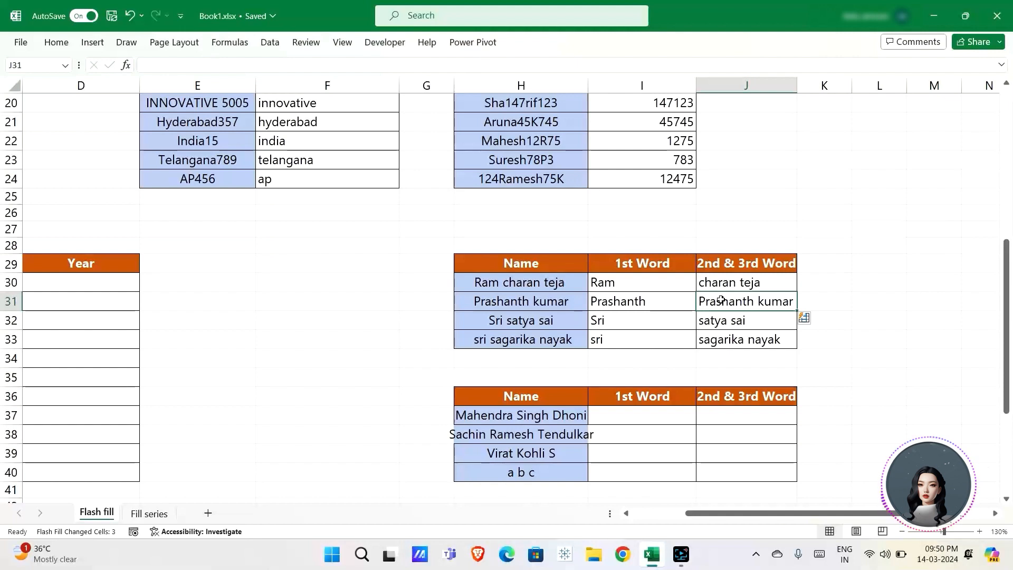
left_click(721, 301)
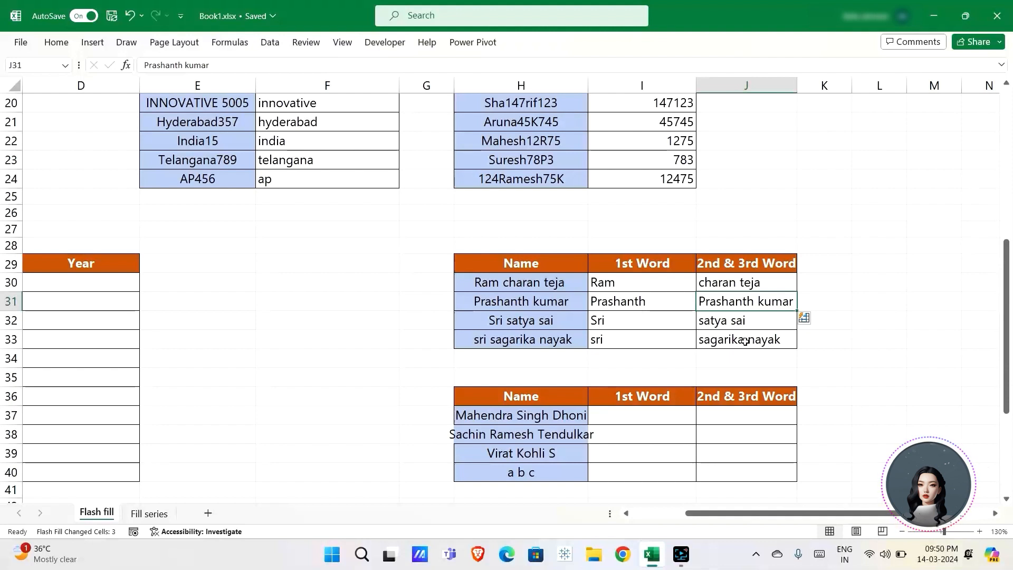
double_click(753, 301)
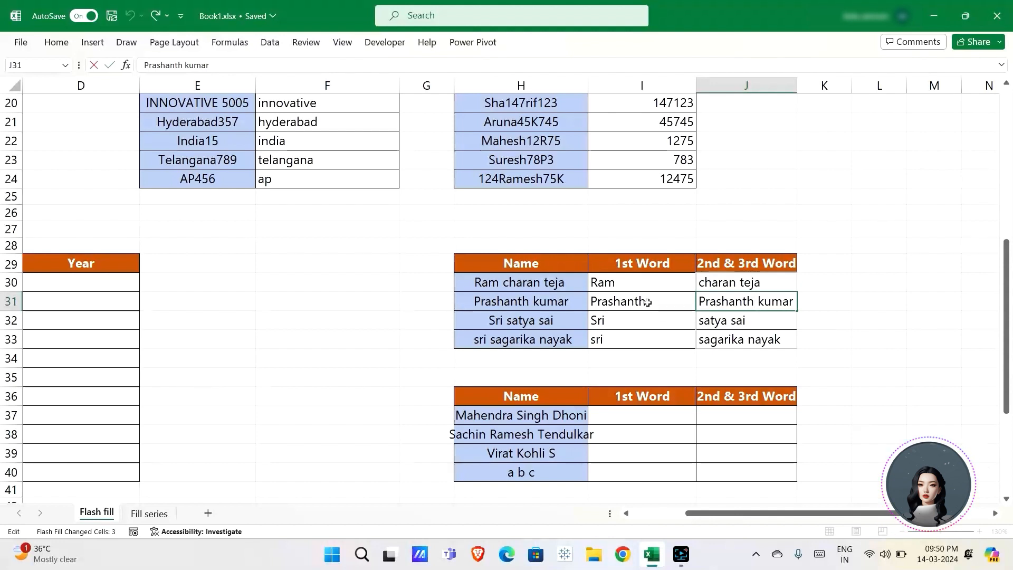
left_click(734, 285)
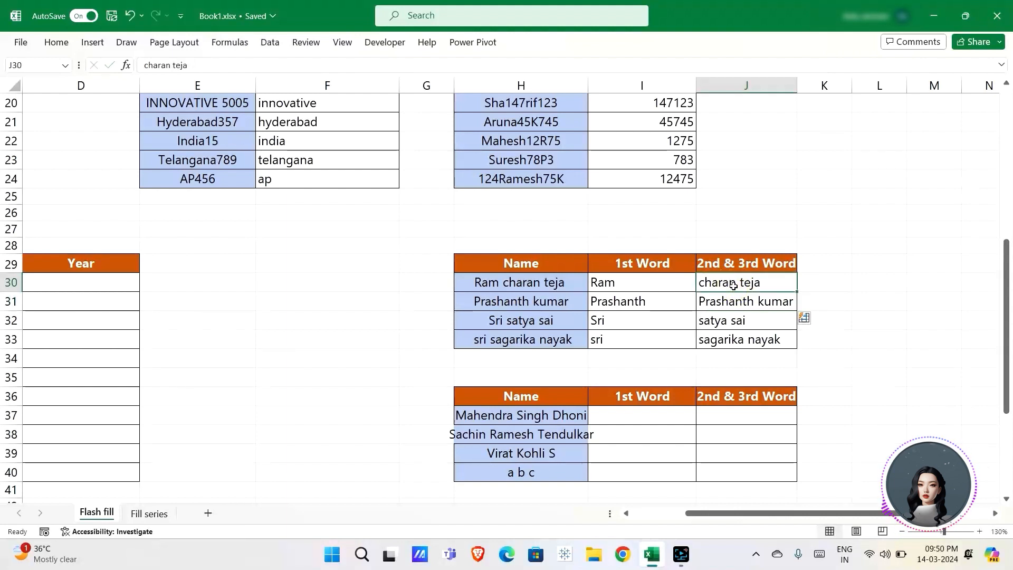
left_click(726, 303)
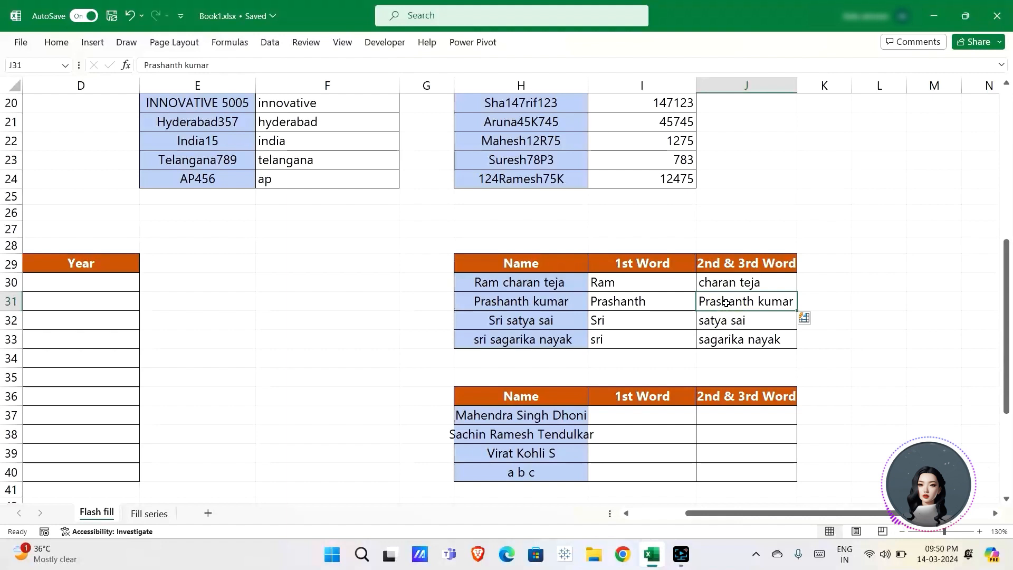
double_click(755, 305)
key("BackSpace")
key("BackSpace")
key("BackSpace")
key("BackSpace")
key("BackSpace")
key("BackSpace")
key("BackSpace")
key("BackSpace")
key("BackSpace")
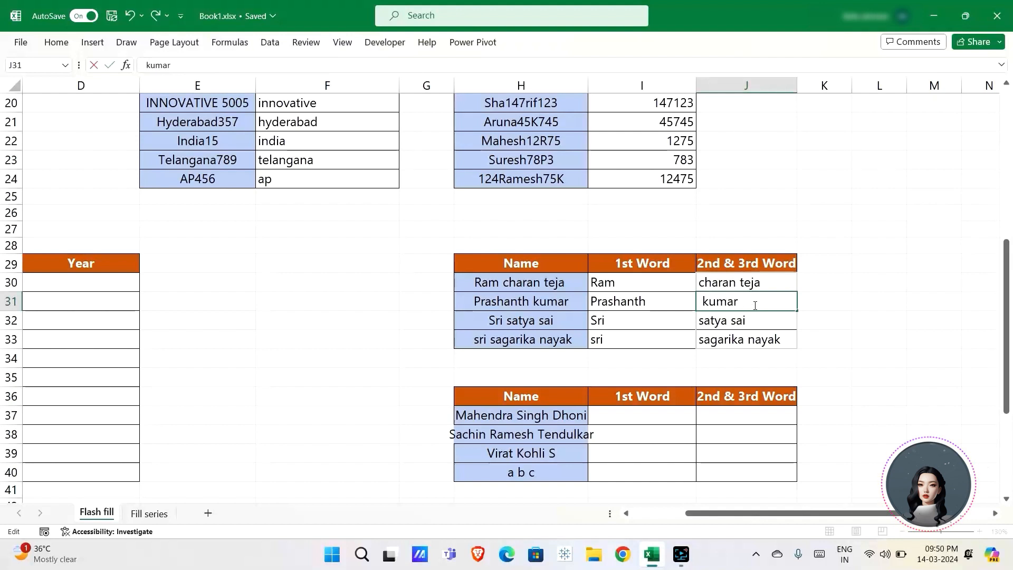
key("Return")
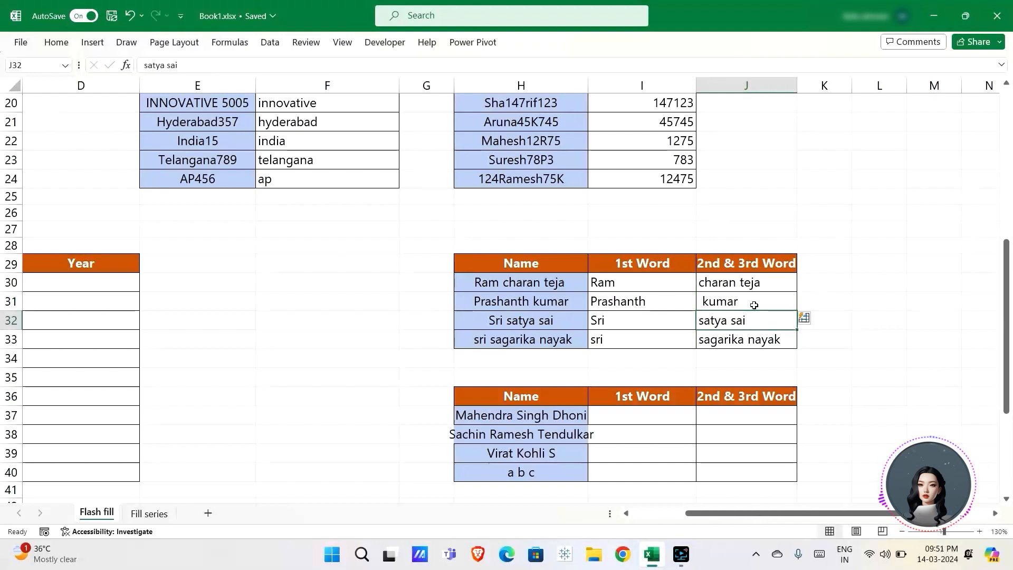
scroll(648, 396, "down", 2)
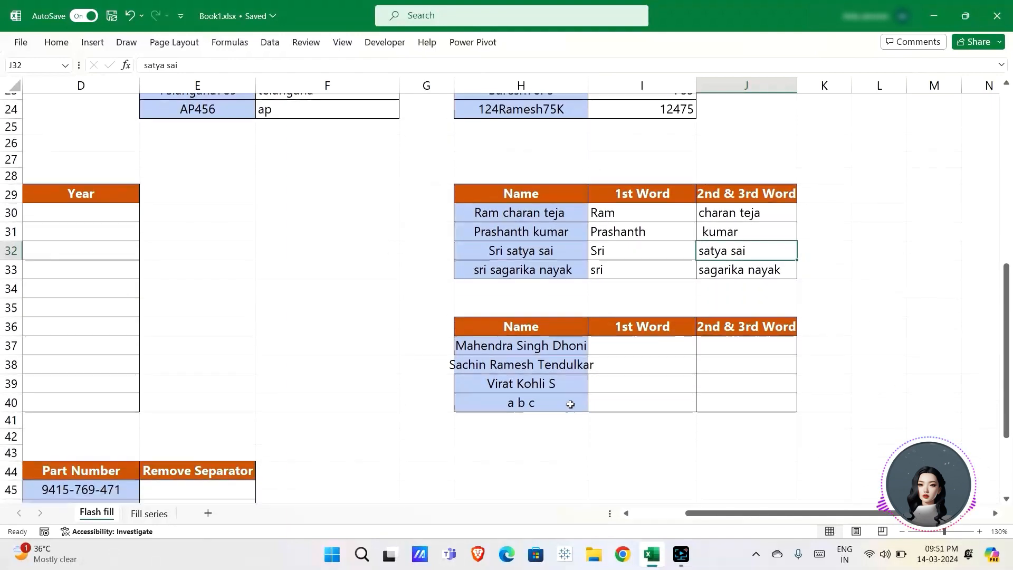
scroll(435, 361, "left", 2)
scroll(435, 361, "left", 1)
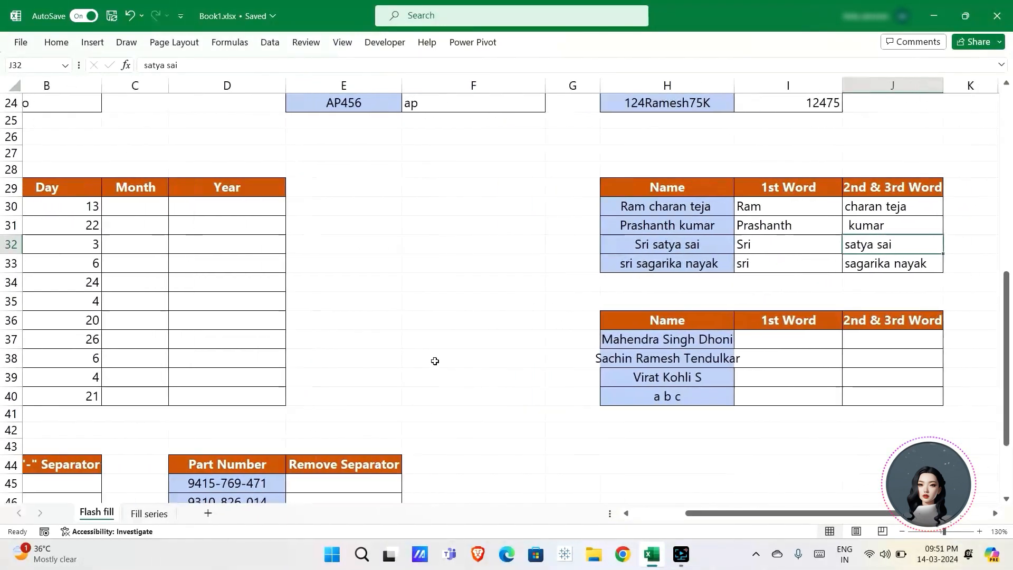
scroll(434, 360, "right", 1)
scroll(286, 372, "down", 2)
scroll(286, 372, "left", 2)
scroll(286, 372, "down", 3)
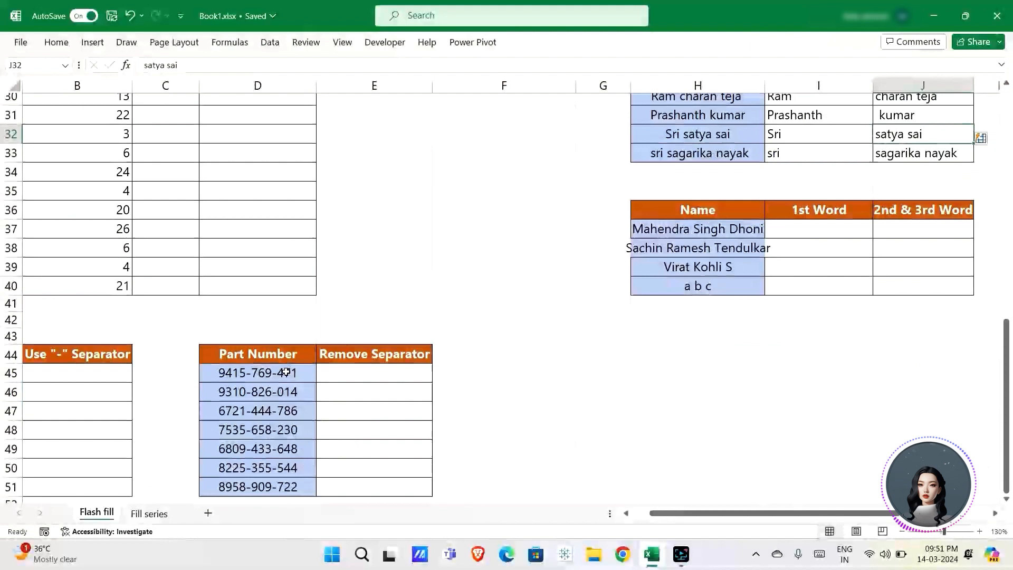
scroll(285, 370, "left", 1)
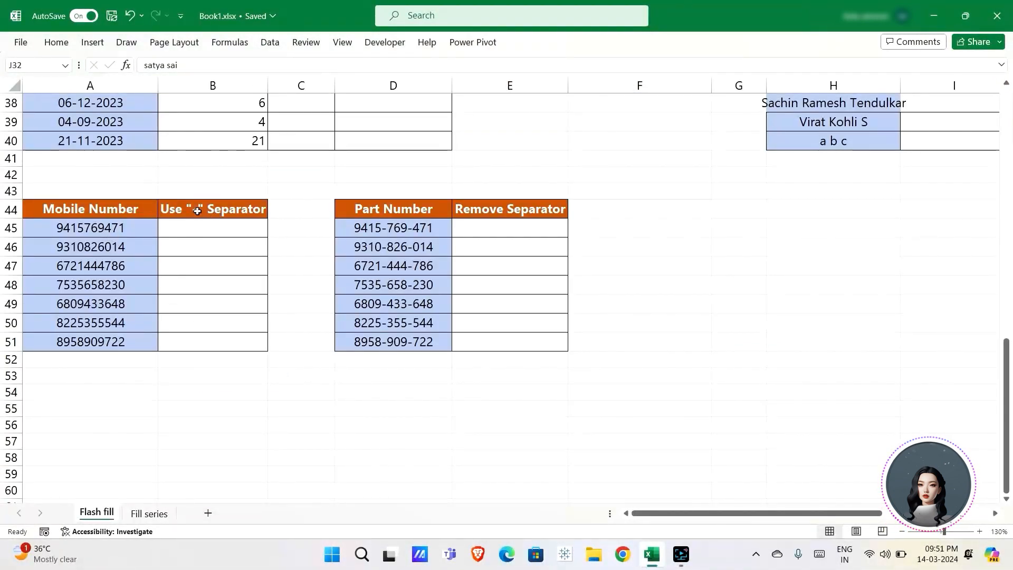
left_click(220, 227)
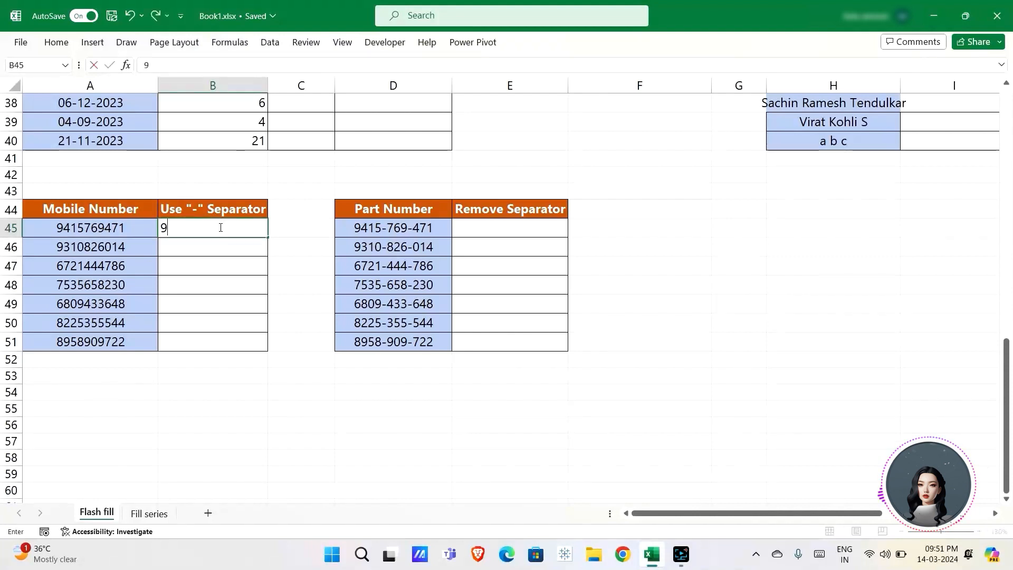
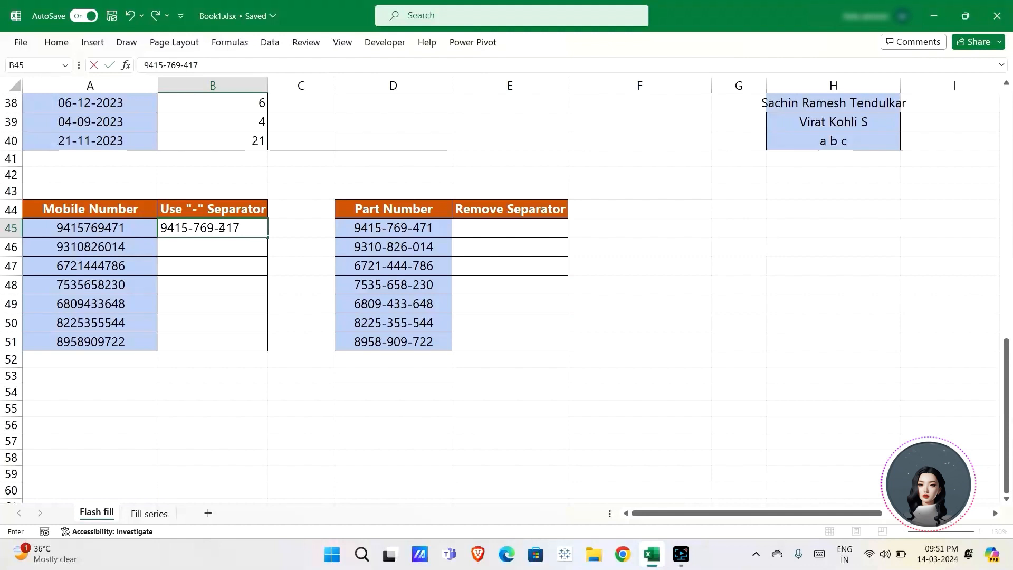
key("Return")
key("ctrl+e")
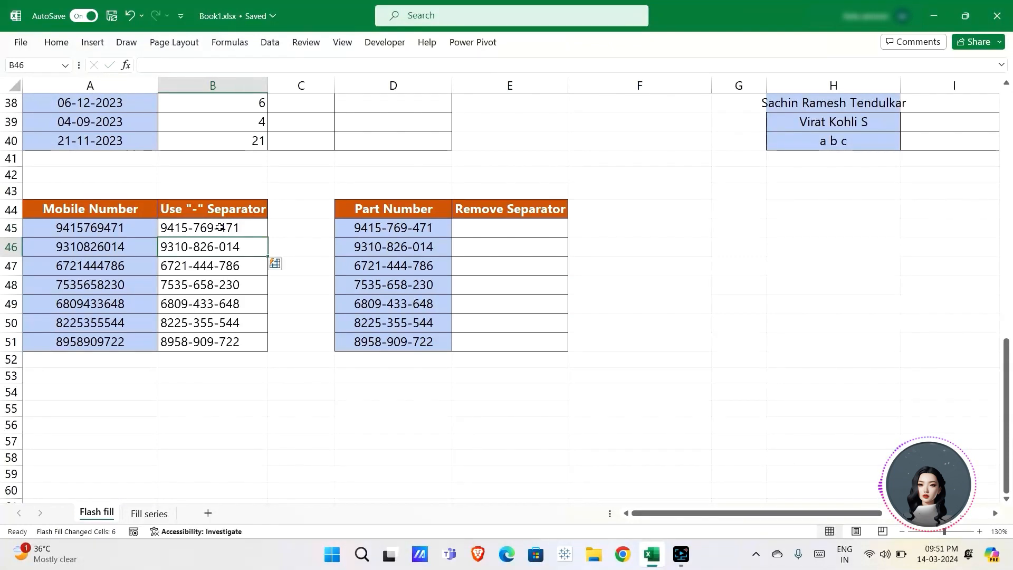
left_click(224, 231)
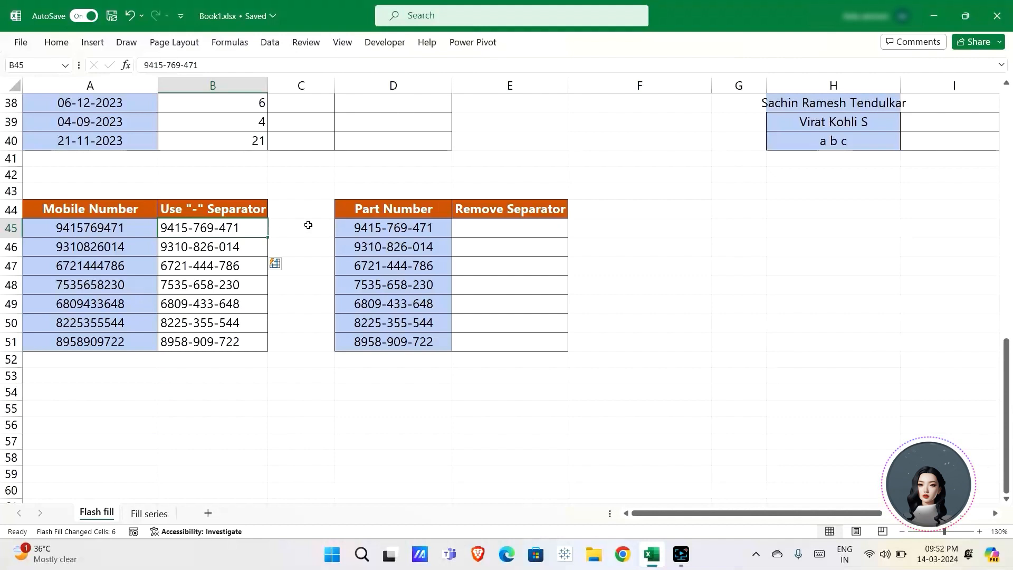
left_click(497, 230)
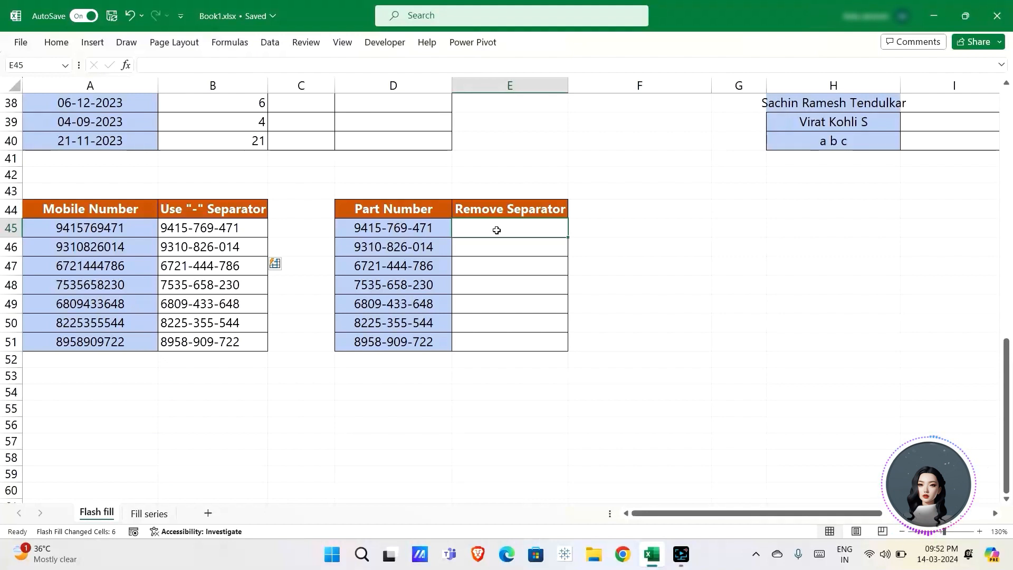
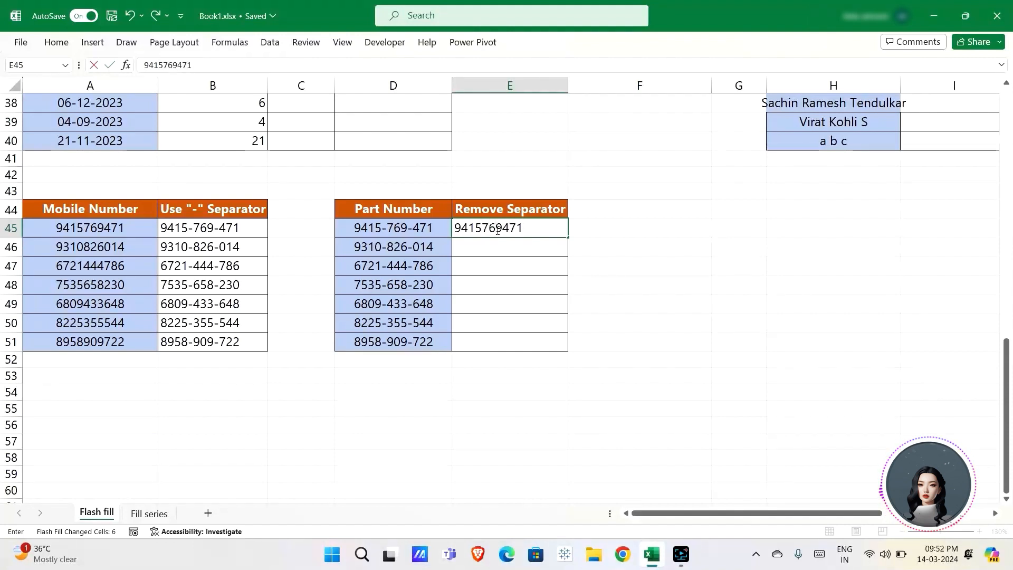
key("Return")
key("ctrl+e")
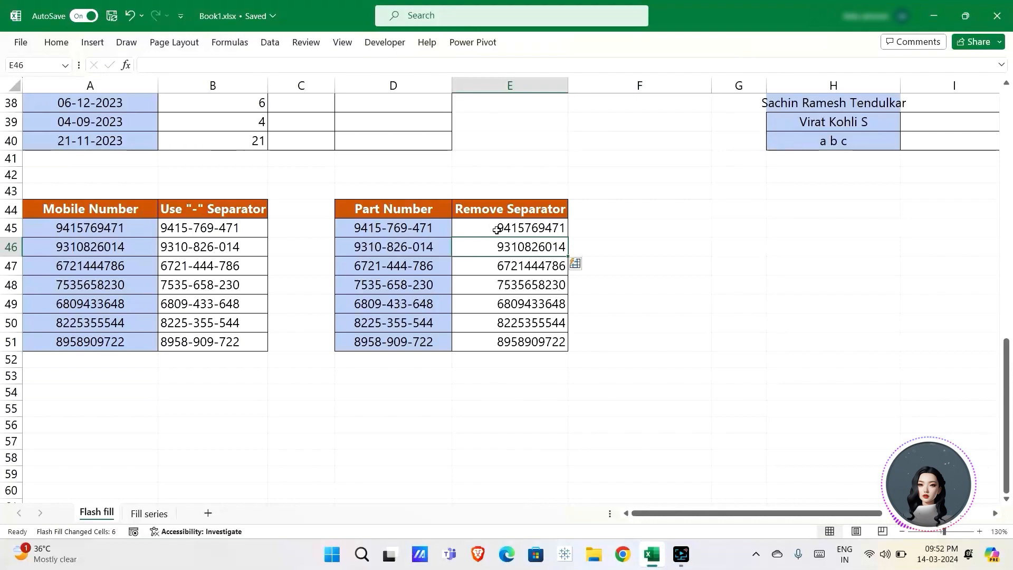
scroll(579, 230, "up", 7)
scroll(579, 230, "right", 2)
scroll(579, 230, "up", 5)
scroll(580, 229, "right", 3)
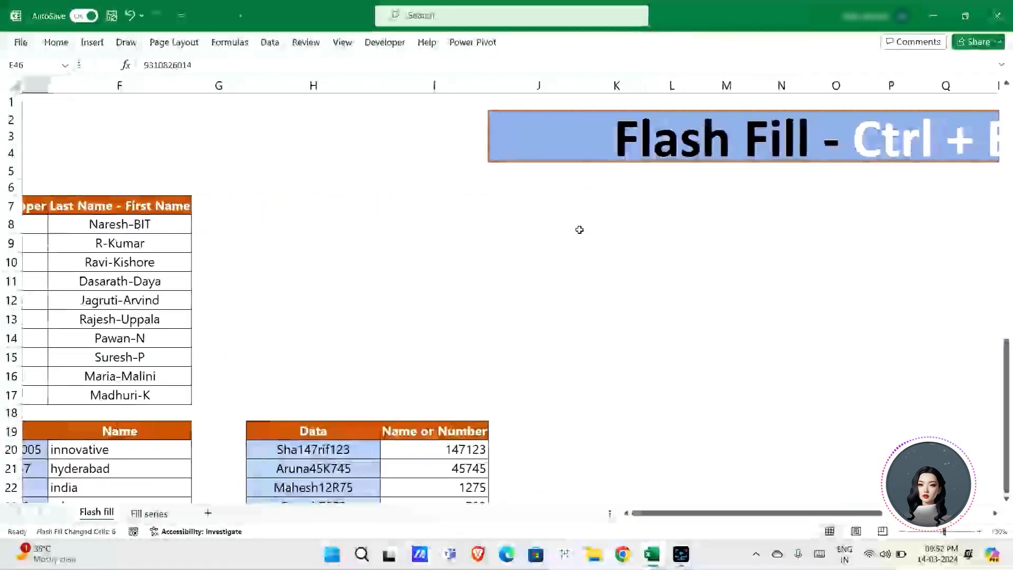
scroll(579, 229, "right", 3)
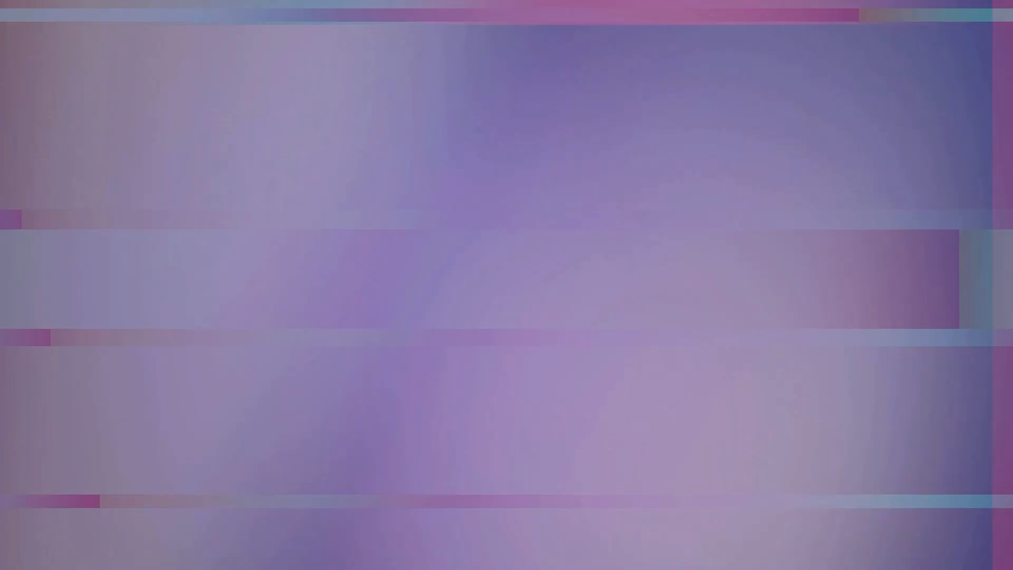